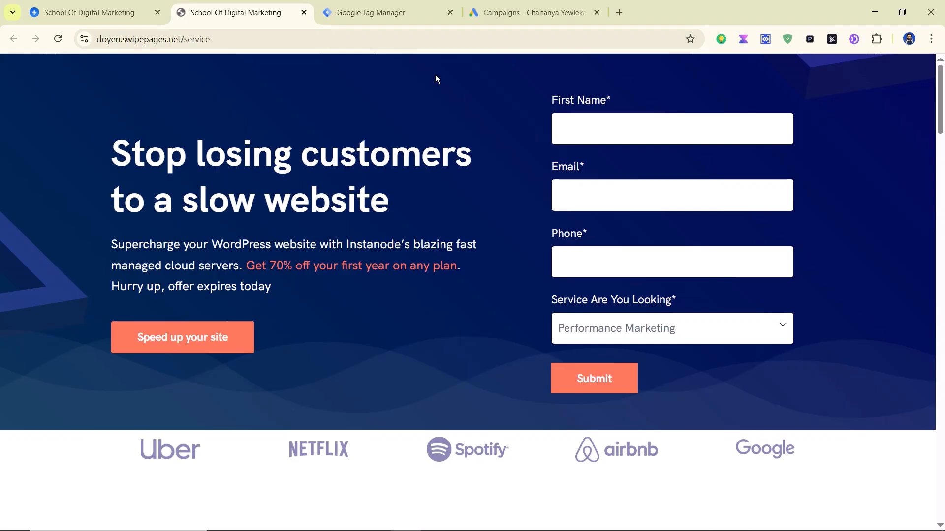
# Step: Deselect the three Google Ads campaigns and return to the Tag Manager tags list
pyautogui.click(394, 15)
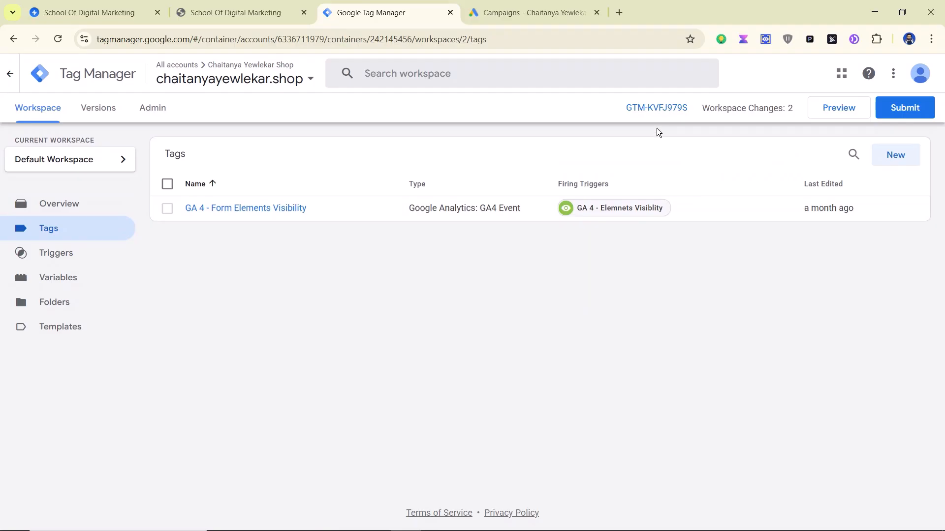
pyautogui.click(224, 10)
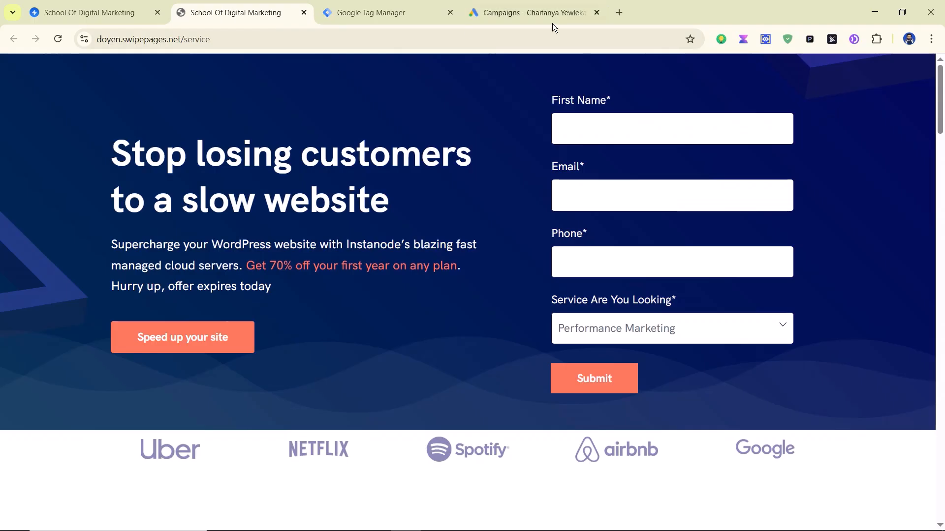
pyautogui.click(533, 13)
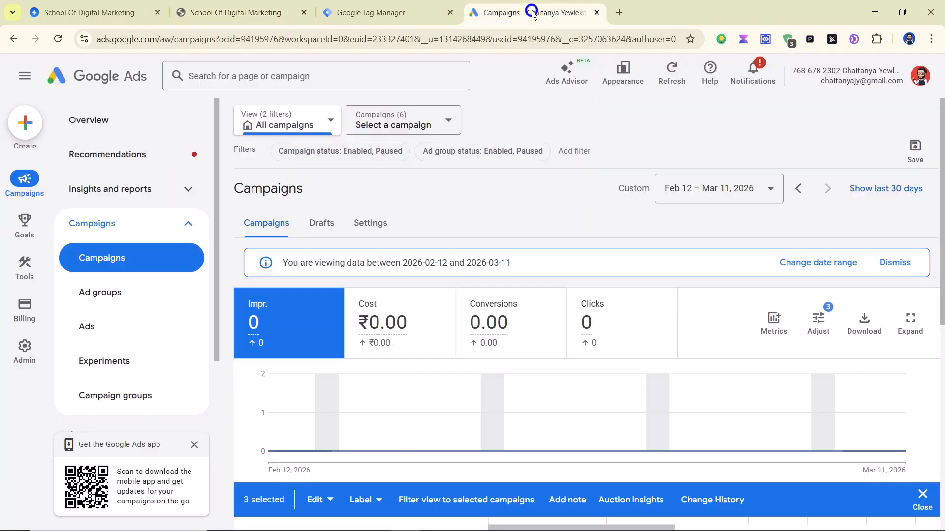
pyautogui.click(923, 497)
pyautogui.click(196, 7)
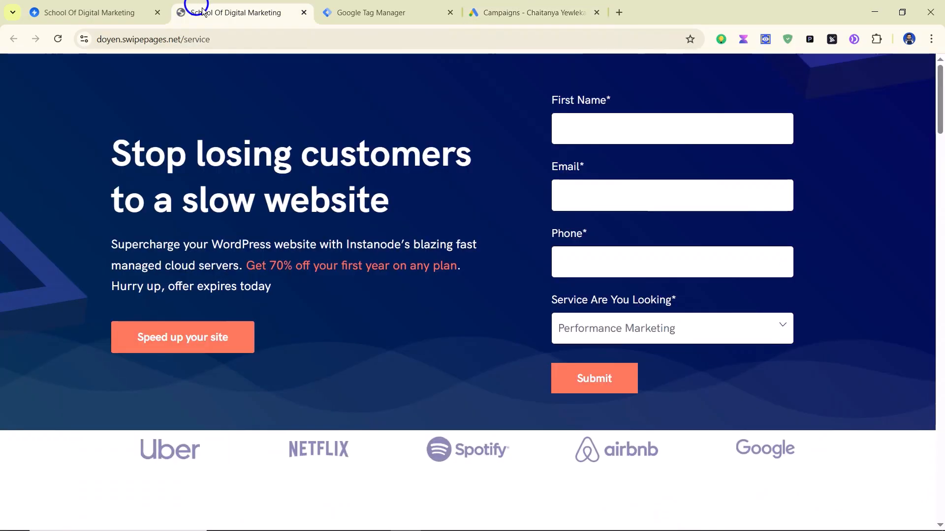
pyautogui.click(347, 20)
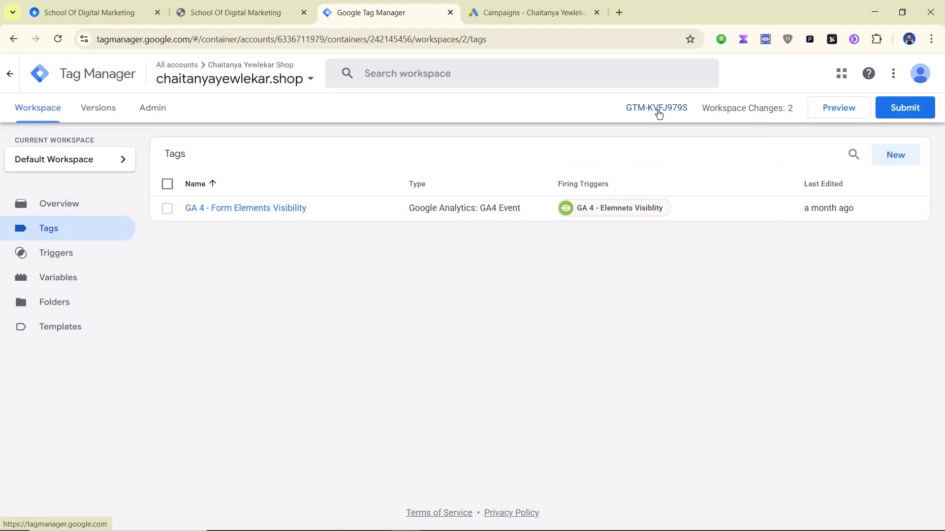
# Step: Confirm the Swipe Pages tracking codes include GTM-KVFJ979S, then go to Google Ads
pyautogui.click(99, 16)
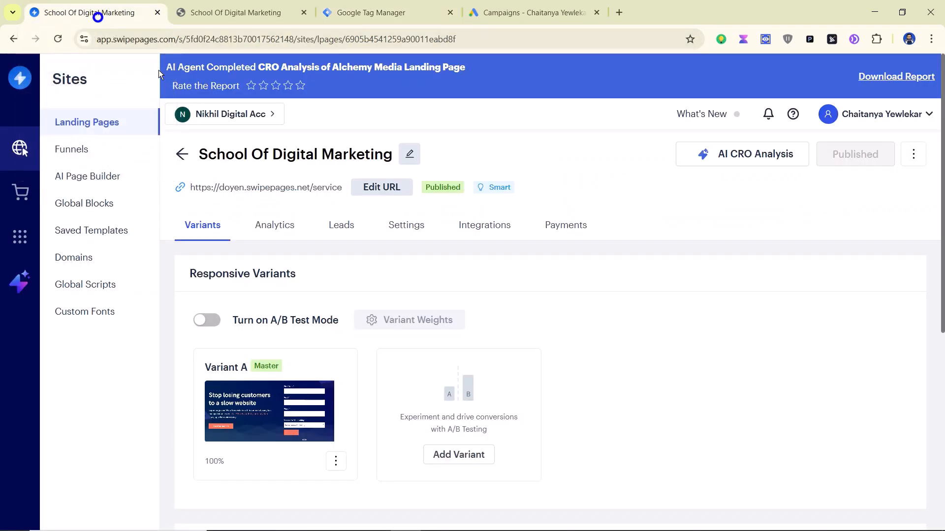
pyautogui.click(396, 227)
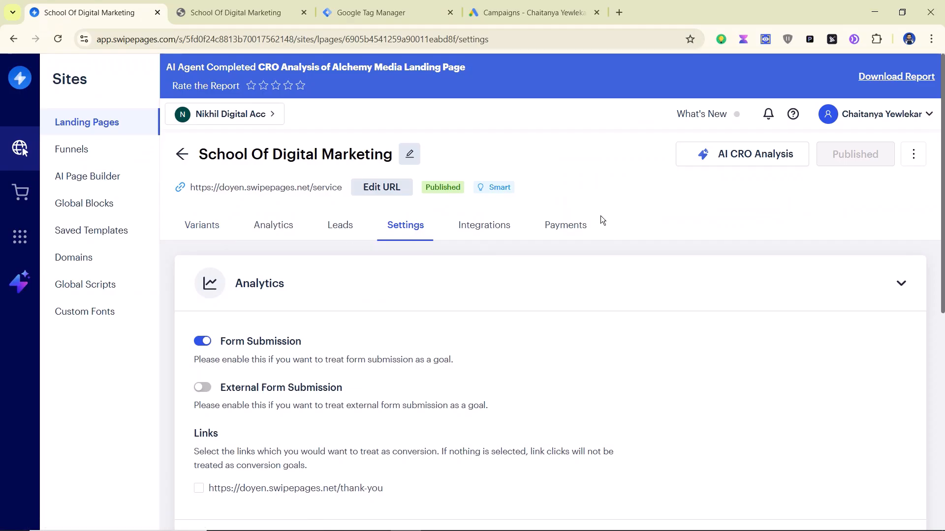
pyautogui.scroll(-7, 571, 214)
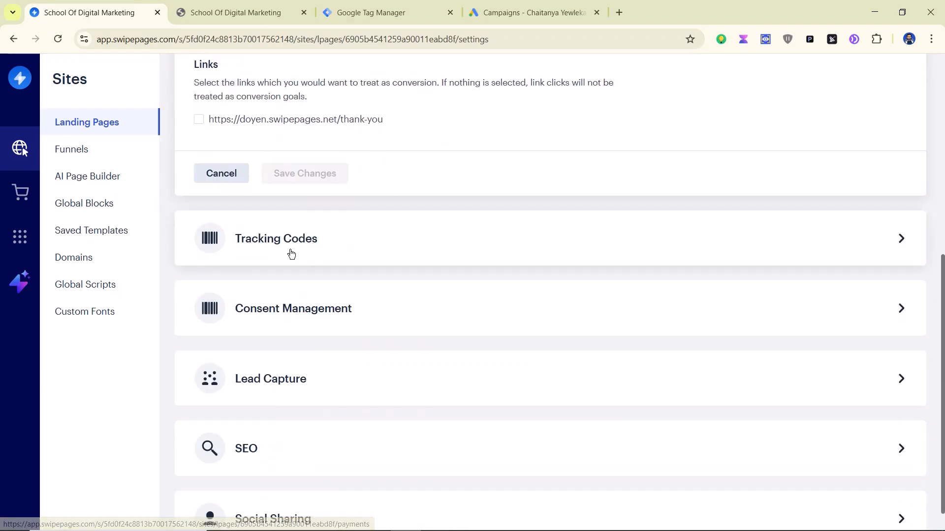
pyautogui.click(454, 246)
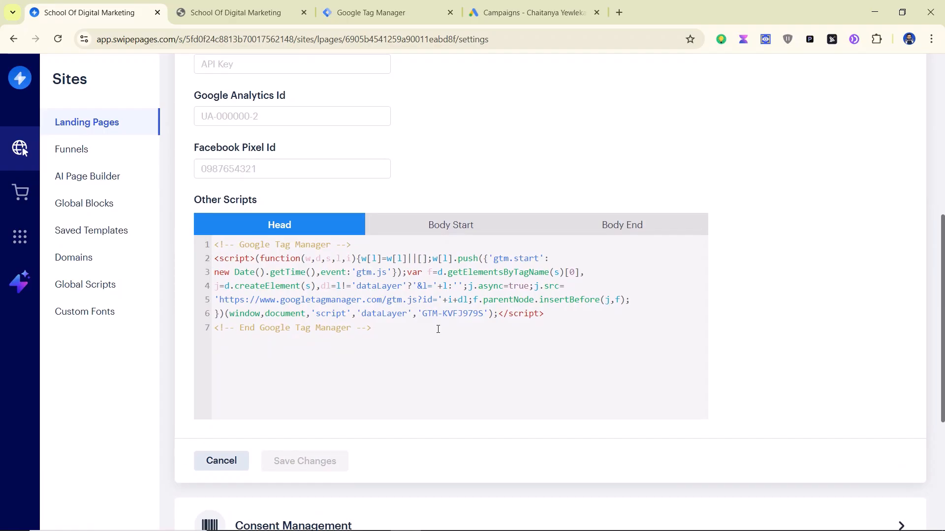
pyautogui.click(423, 15)
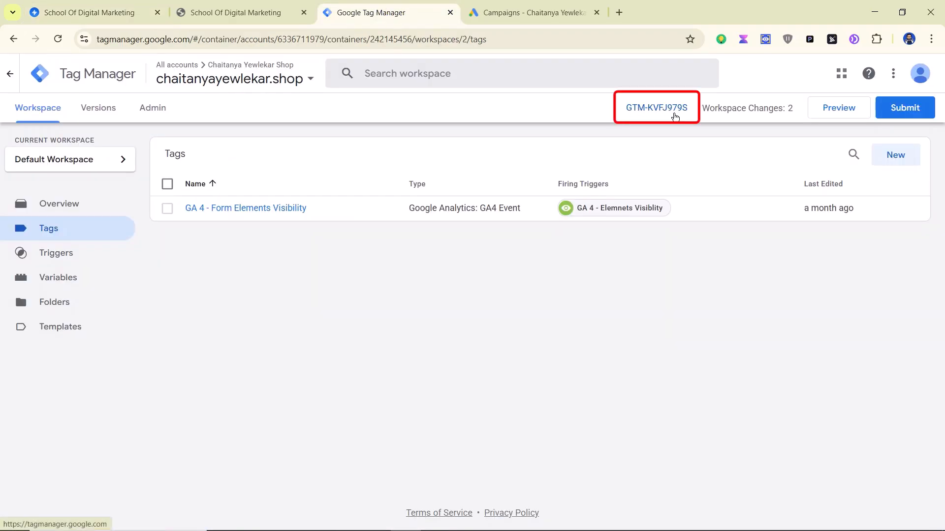
pyautogui.click(79, 12)
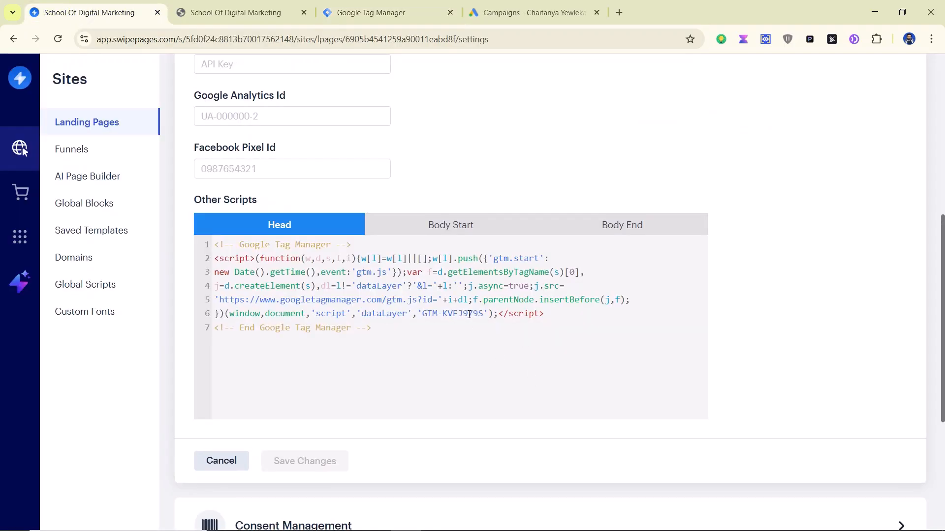
pyautogui.scroll(7, 468, 314)
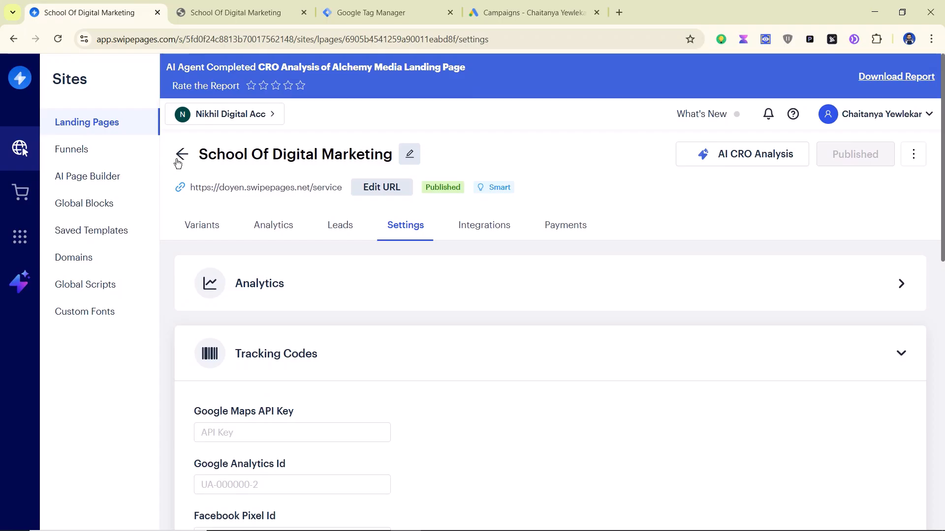
pyautogui.click(179, 158)
pyautogui.click(522, 12)
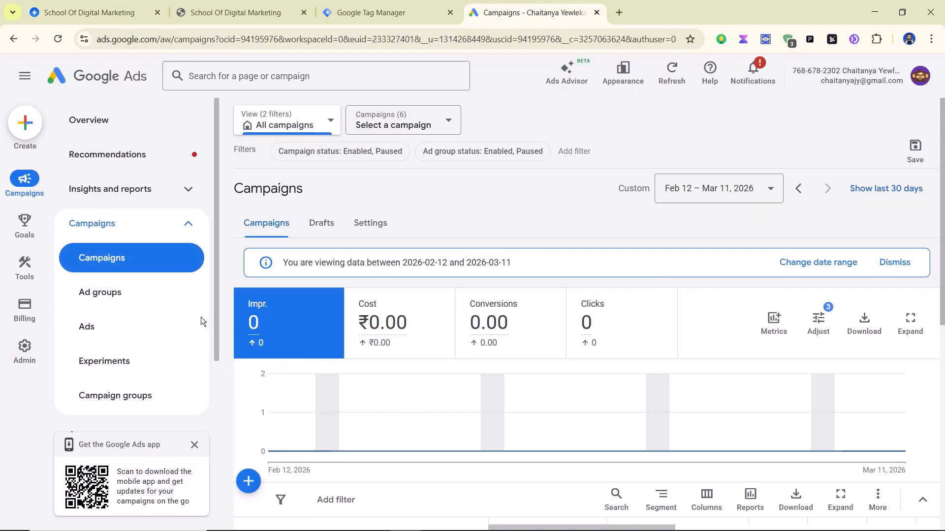
# Step: Open Goals > Conversions > Summary and start creating a new conversion action
pyautogui.moveTo(27, 226)
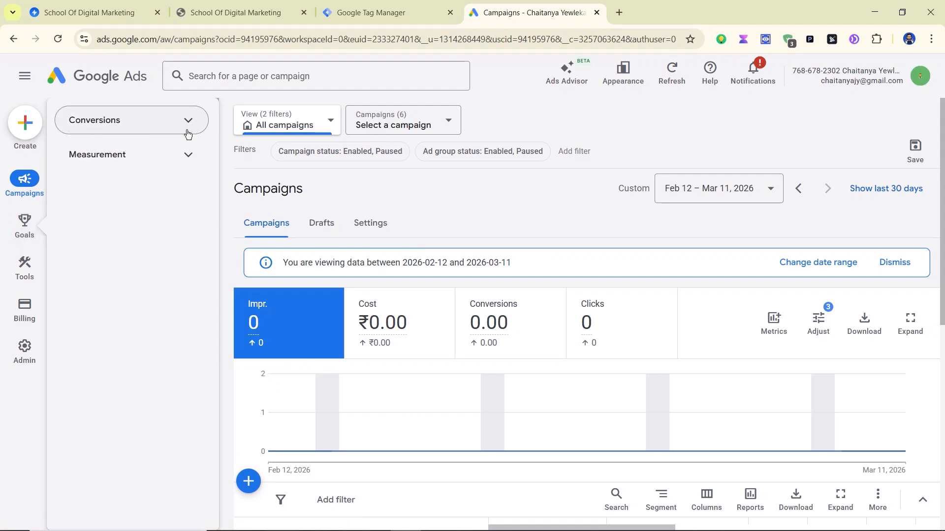
pyautogui.click(169, 123)
pyautogui.click(78, 159)
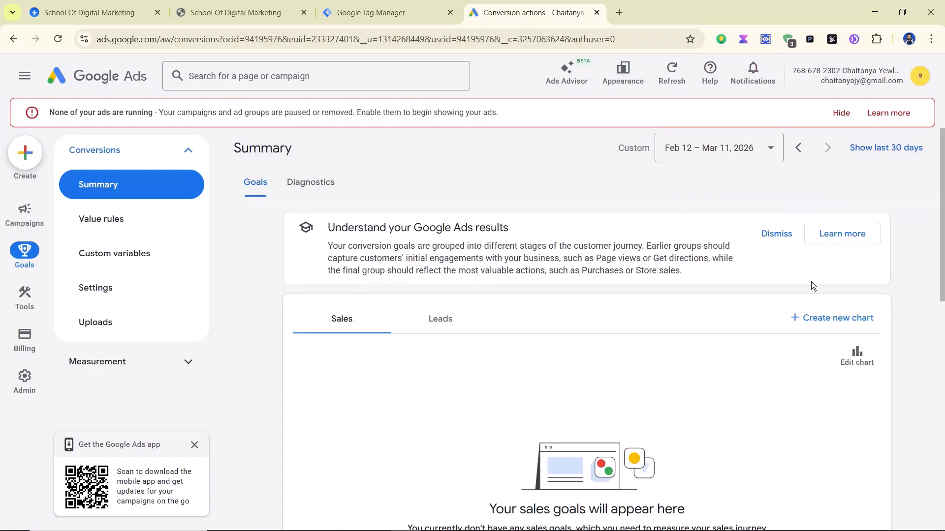
pyautogui.scroll(-5, 793, 273)
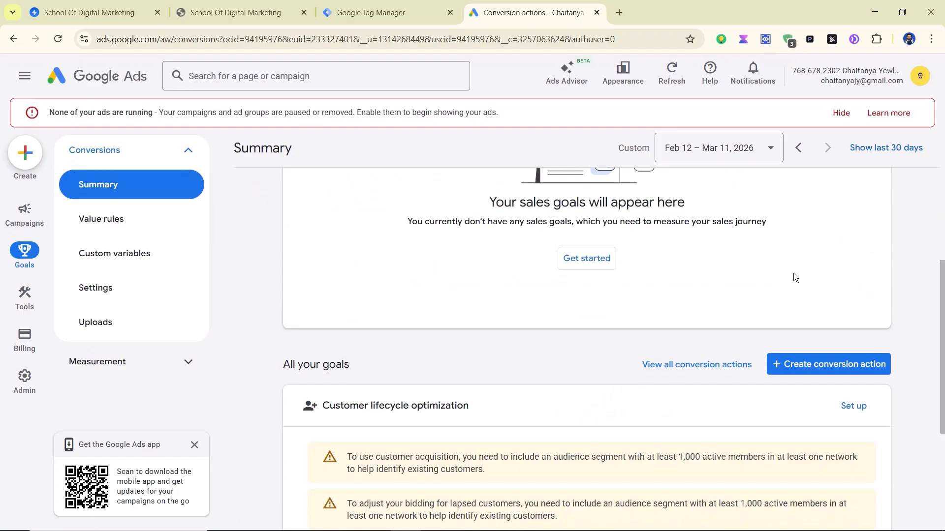
pyautogui.scroll(-6, 793, 273)
pyautogui.scroll(4, 795, 276)
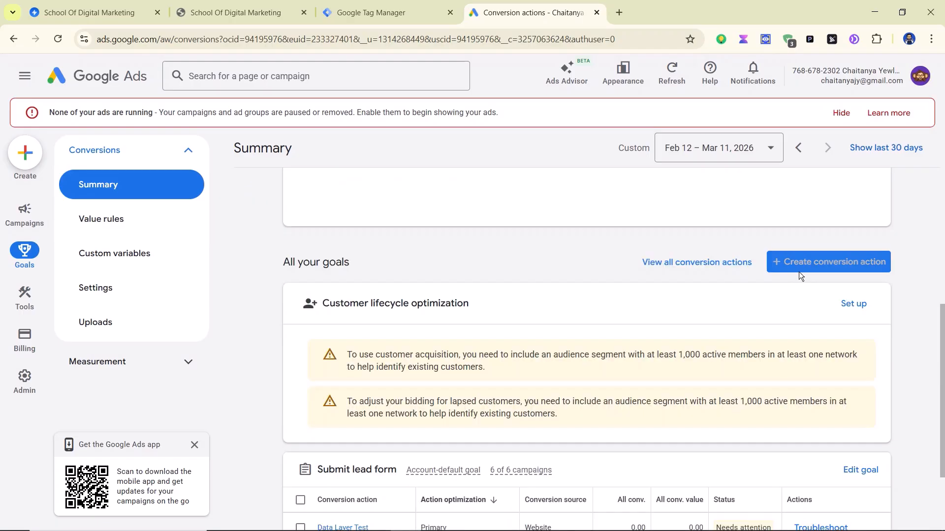
pyautogui.click(840, 269)
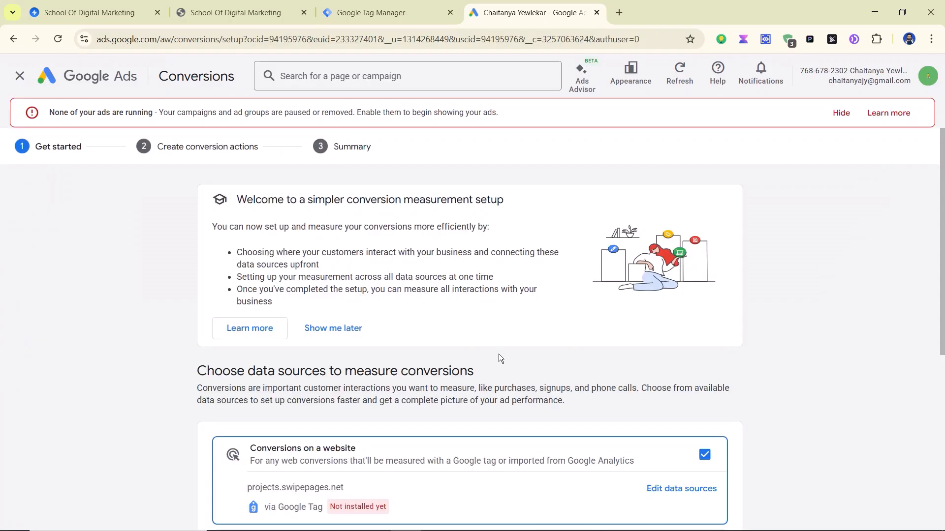
pyautogui.scroll(-3, 498, 358)
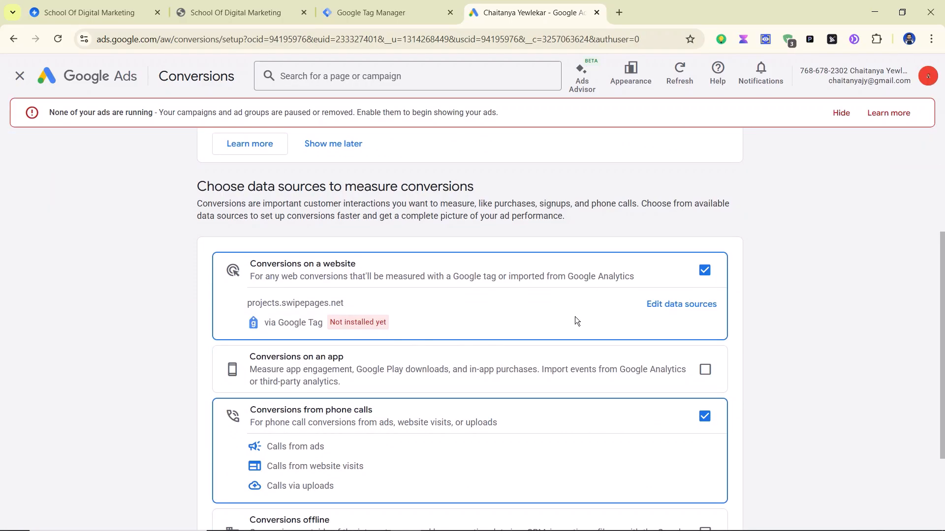
# Step: Set the website data source to the landing page URL, scan it, and save the Google tag source
pyautogui.click(663, 314)
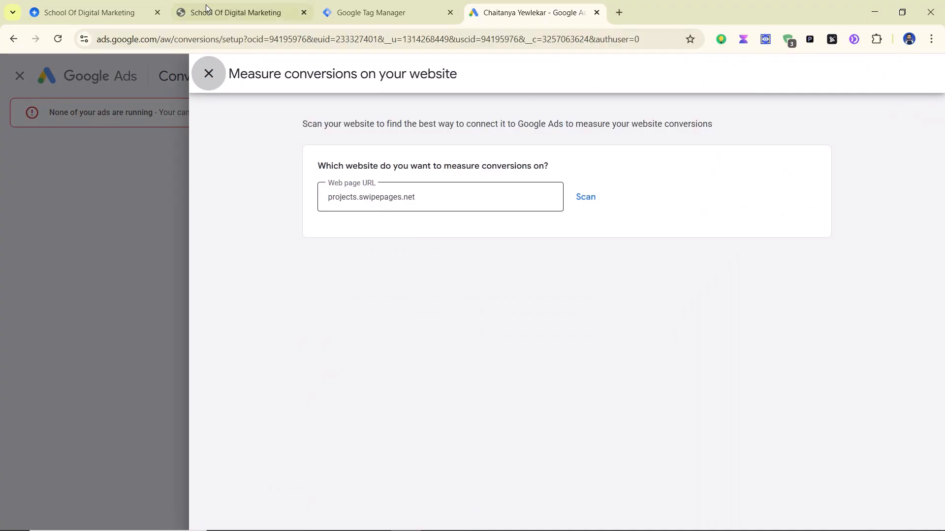
pyautogui.click(190, 6)
pyautogui.click(253, 39)
pyautogui.hotkey('ctrl', 'c')
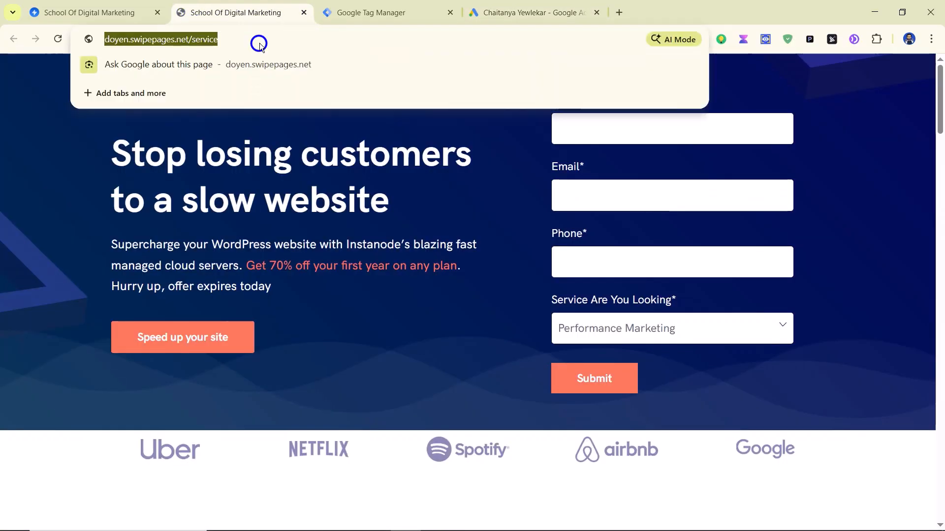
pyautogui.click(531, 12)
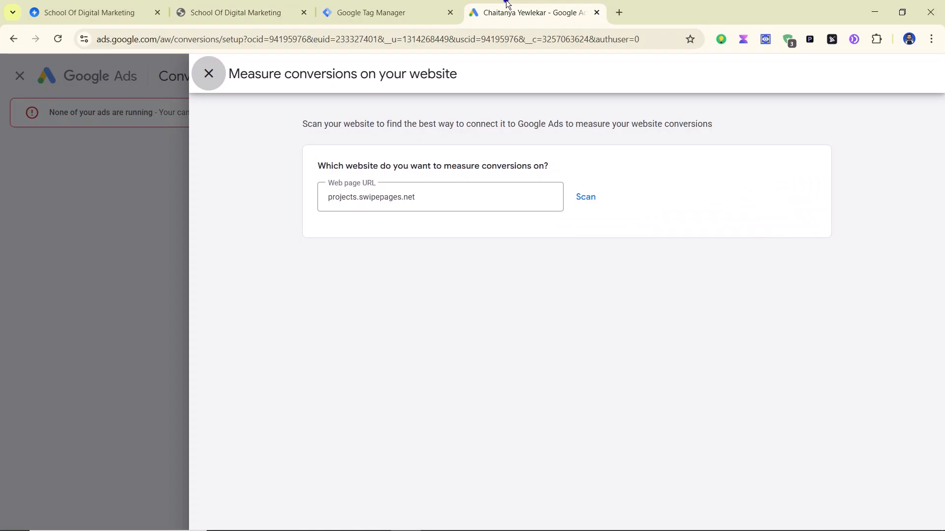
pyautogui.doubleClick(497, 198)
pyautogui.hotkey('ctrl', 'a')
pyautogui.hotkey('ctrl', 'v')
pyautogui.click(593, 196)
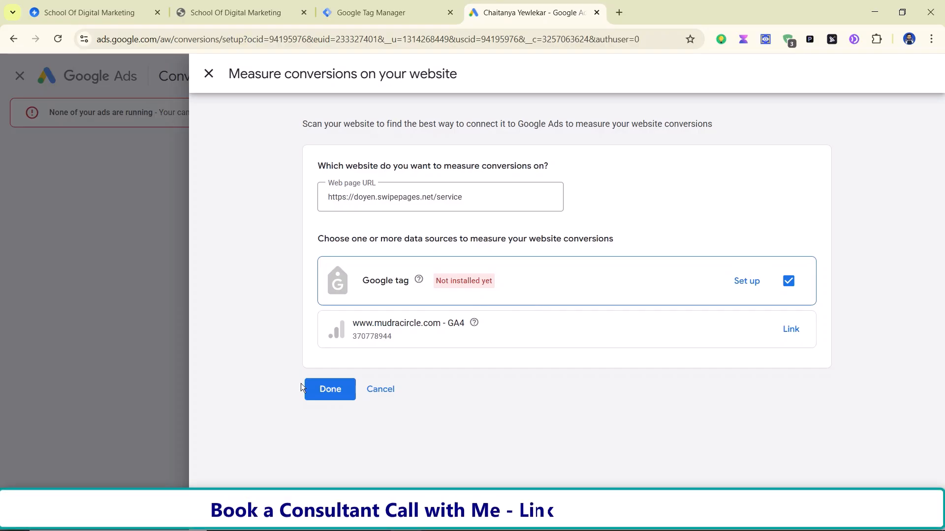
pyautogui.click(787, 283)
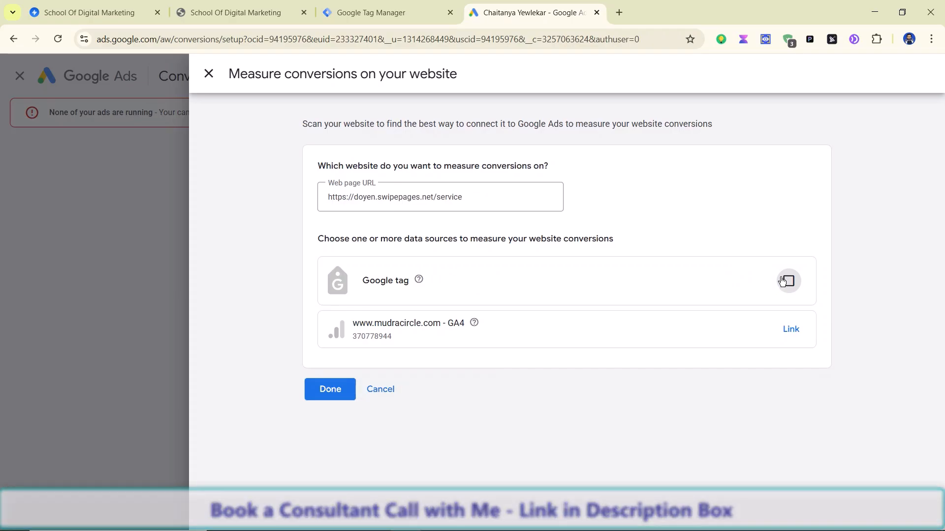
pyautogui.click(783, 282)
pyautogui.click(330, 386)
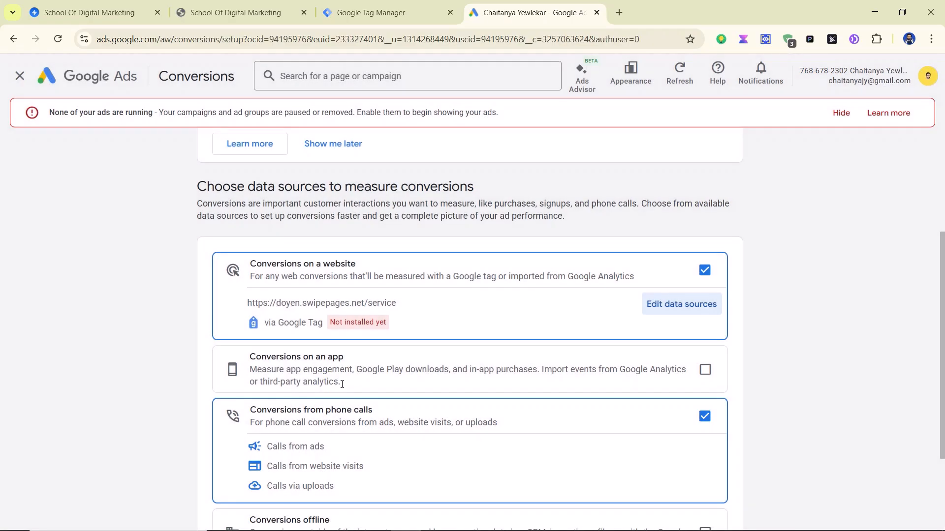
pyautogui.scroll(-3, 721, 287)
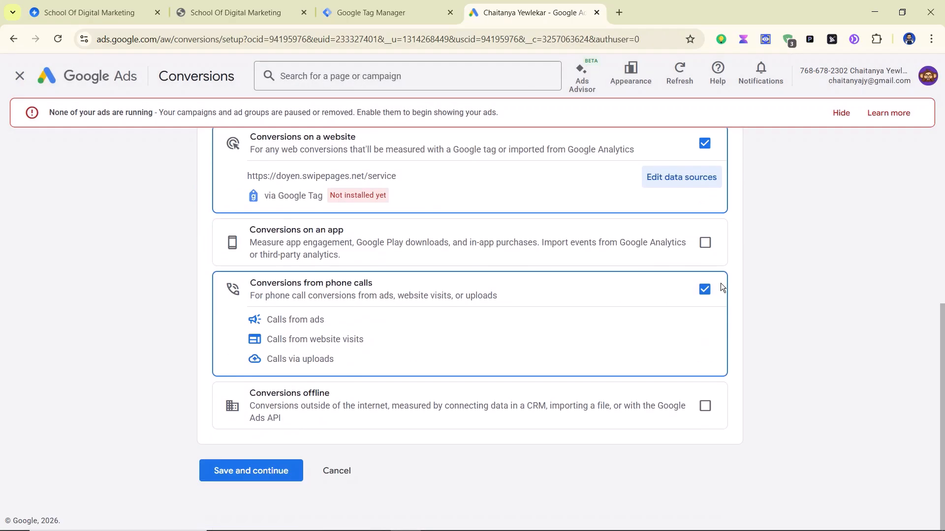
pyautogui.click(265, 471)
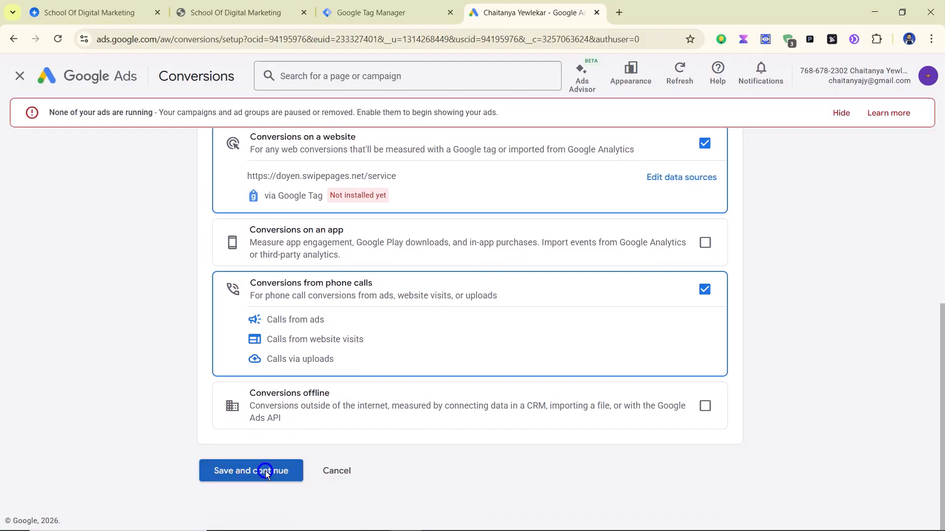
# Step: Show all conversion categories and choose Submit lead form after checking the page's form
pyautogui.scroll(-1, 527, 285)
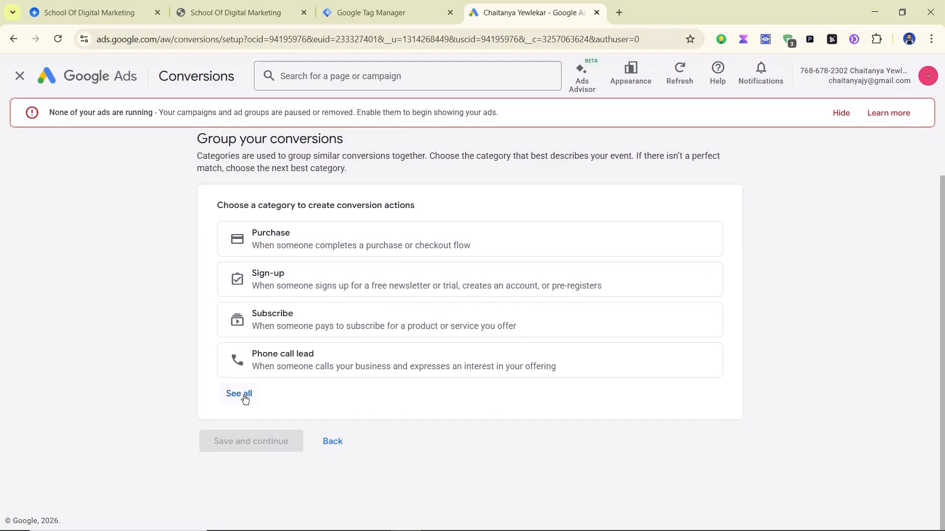
pyautogui.click(241, 395)
pyautogui.scroll(-1, 899, 276)
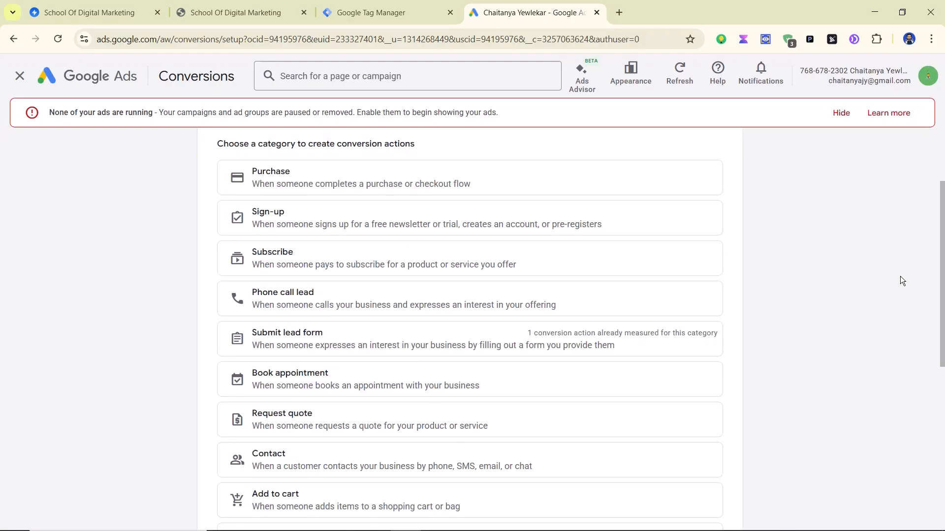
pyautogui.click(361, 16)
pyautogui.click(216, 16)
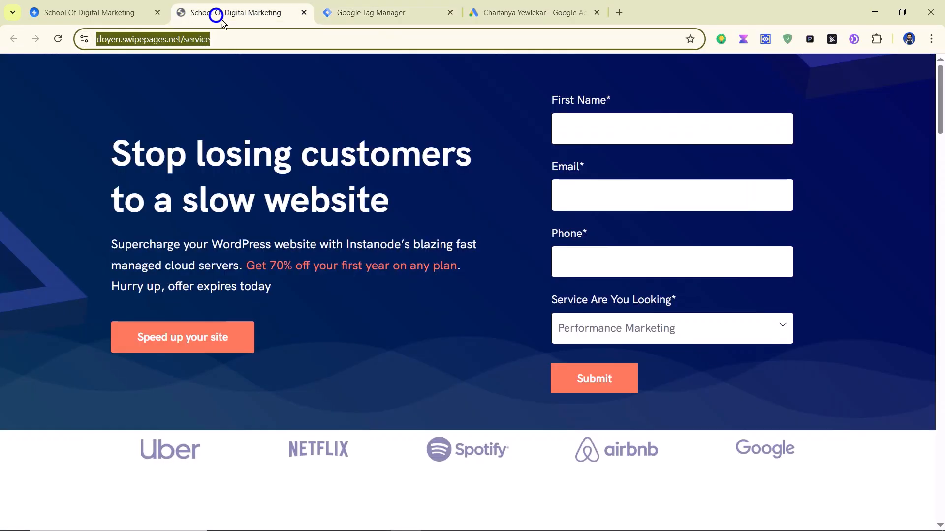
pyautogui.click(520, 11)
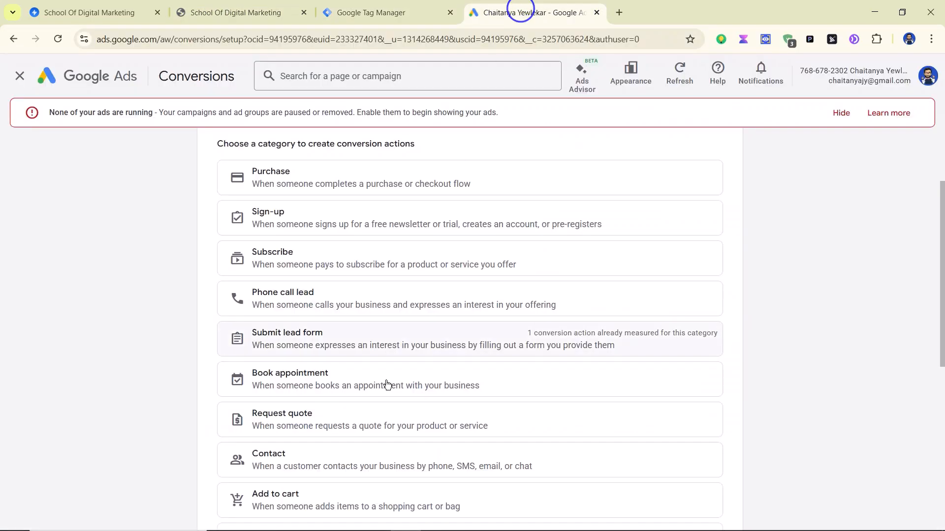
pyautogui.click(436, 344)
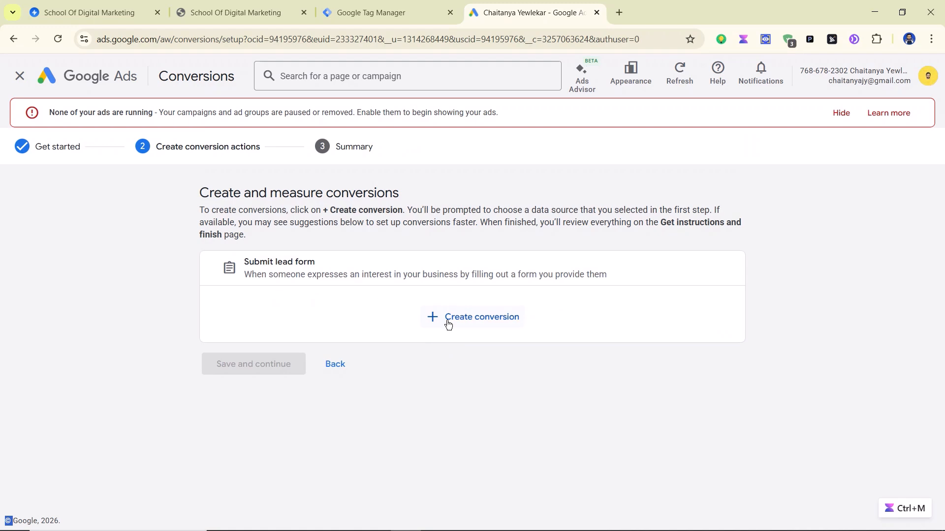
# Step: Create a website conversion measured manually with code
pyautogui.click(465, 317)
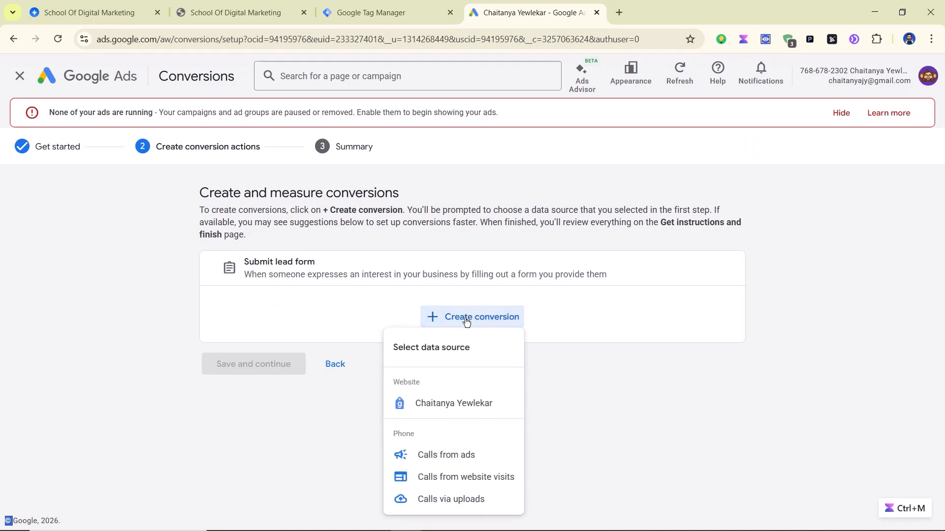
pyautogui.click(451, 405)
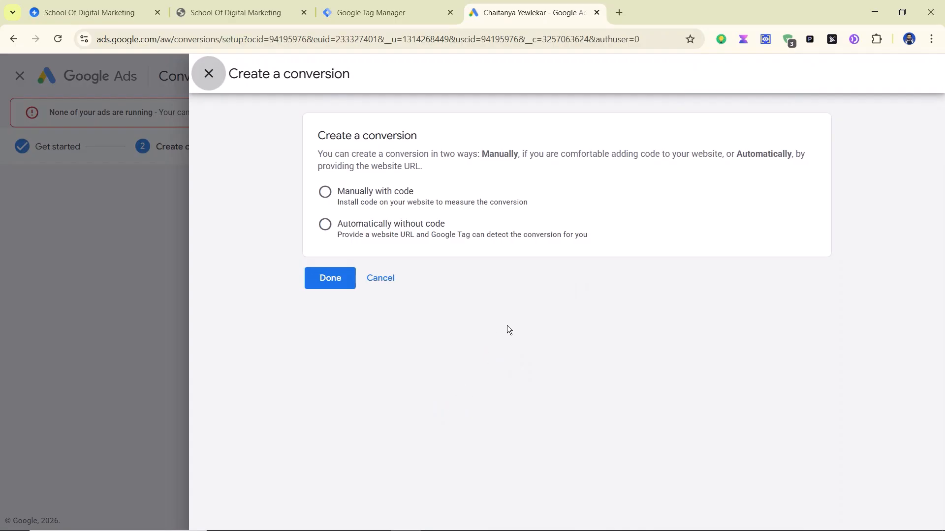
pyautogui.click(326, 193)
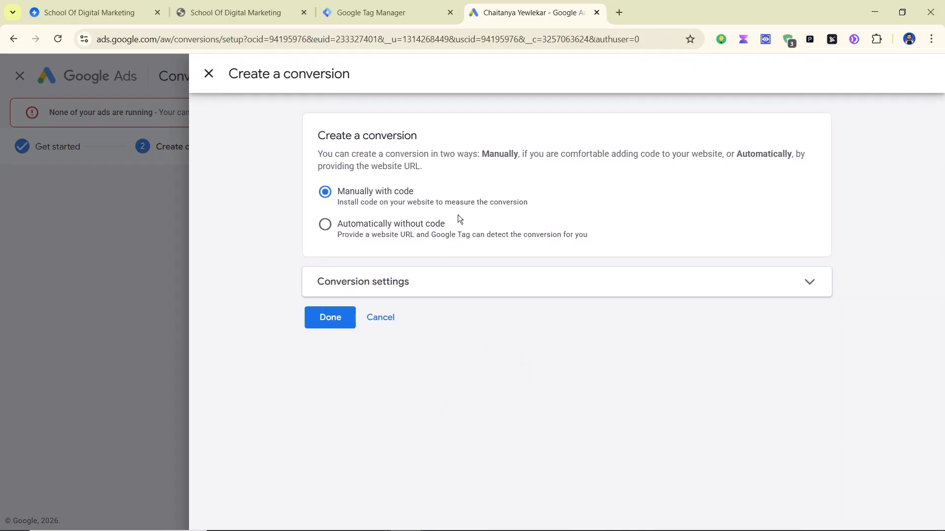
pyautogui.click(498, 280)
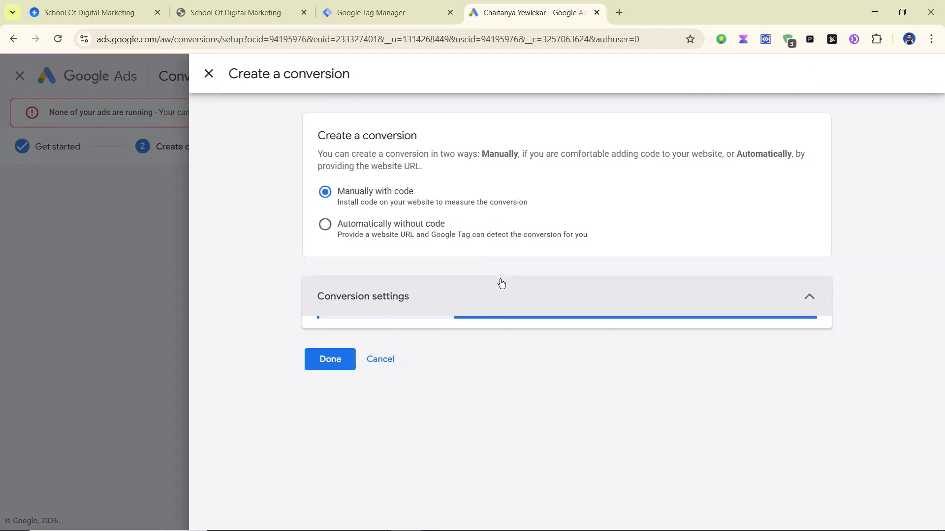
pyautogui.scroll(-6, 497, 283)
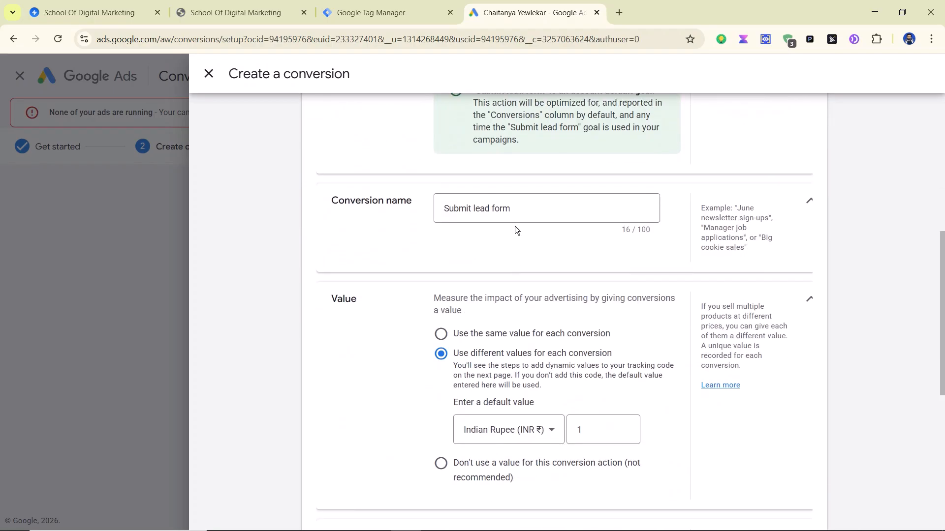
# Step: Name it 'Google Ads Conversion - Youtube' with a default value of ₹100 and finish
pyautogui.tripleClick(528, 209)
pyautogui.write('Goo')
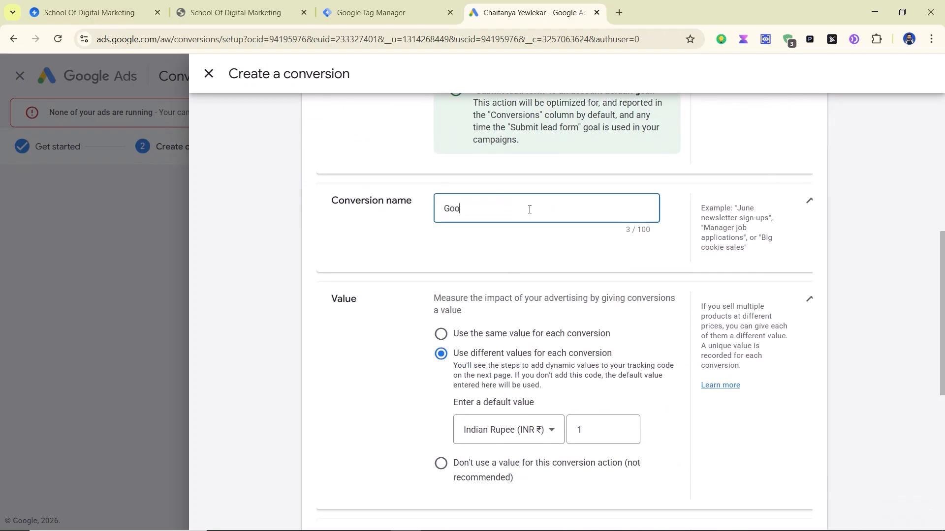
pyautogui.write('gle Ads Conversion - Youtube')
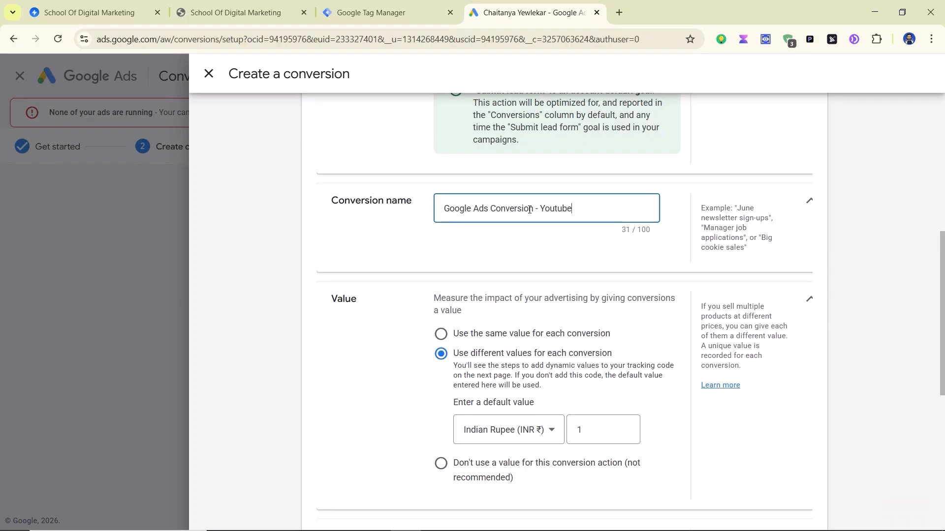
pyautogui.scroll(-2, 549, 281)
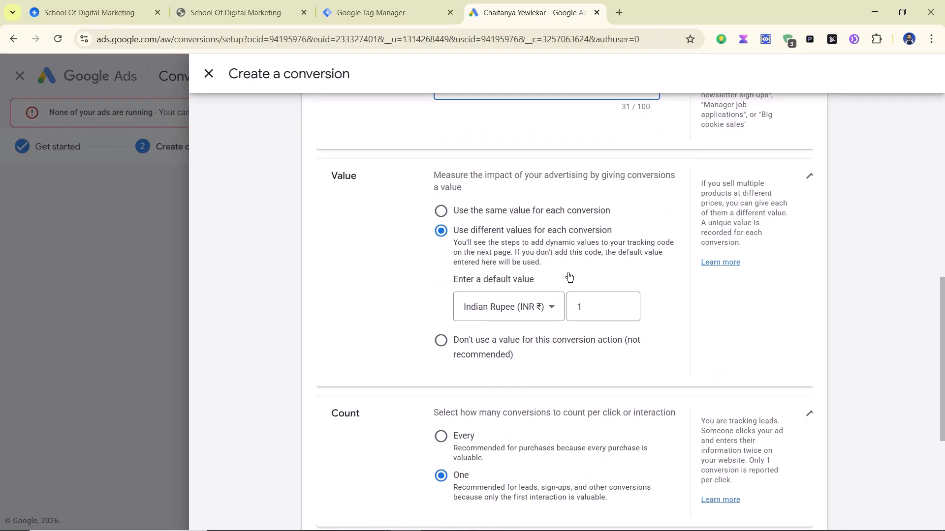
pyautogui.click(609, 311)
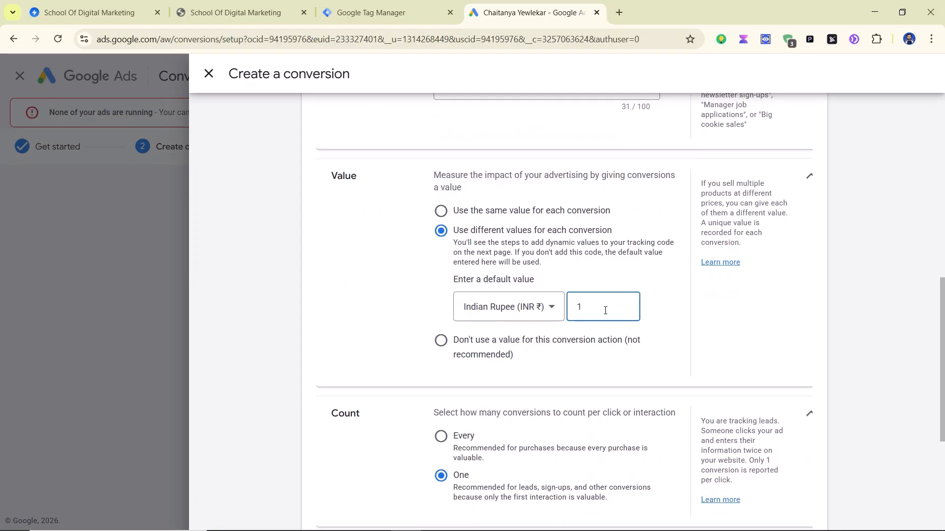
pyautogui.write('00')
pyautogui.scroll(-4, 605, 310)
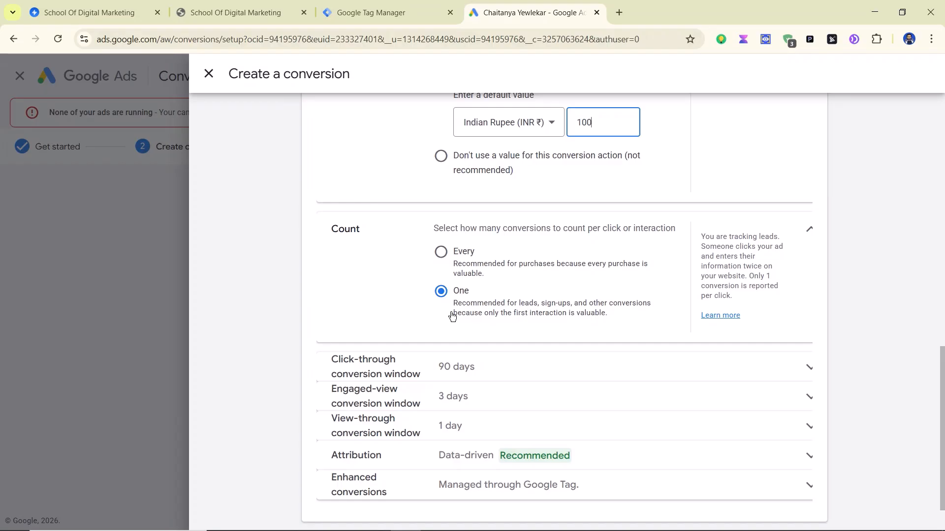
pyautogui.scroll(-1, 546, 270)
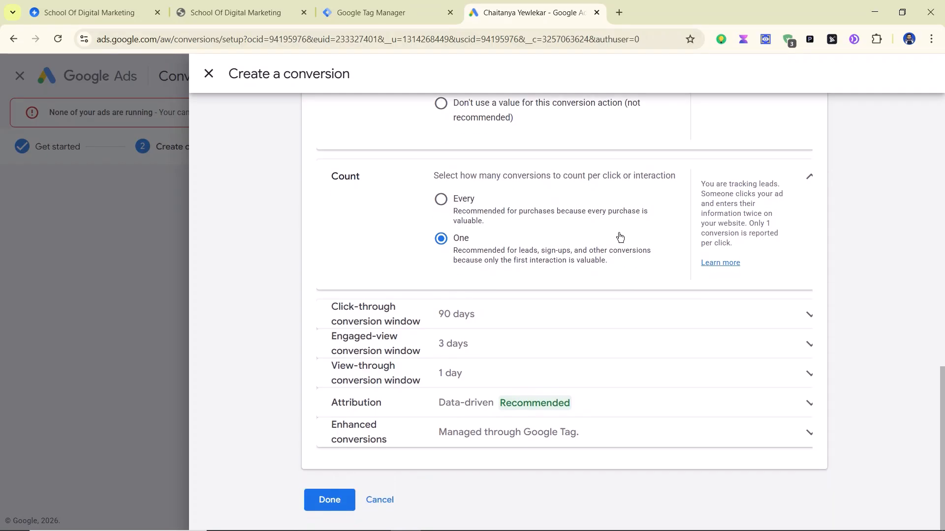
pyautogui.click(339, 502)
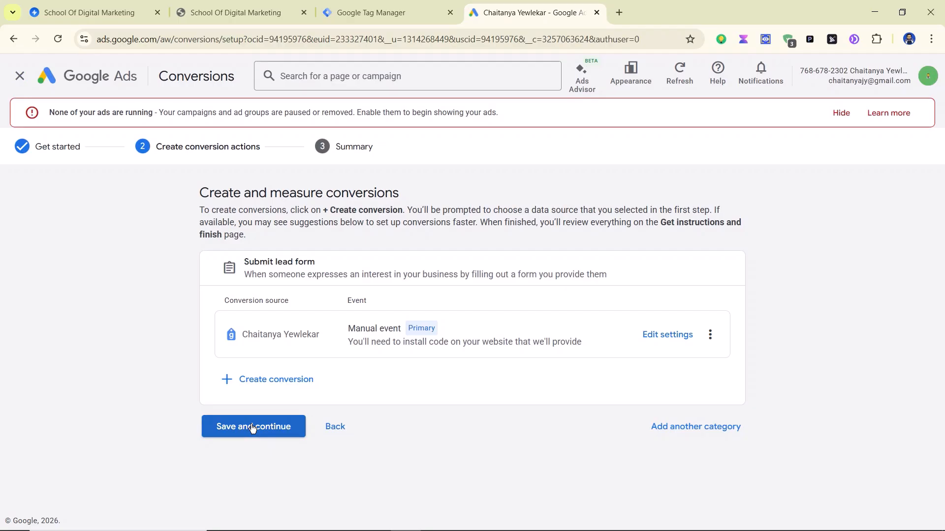
# Step: Save and continue to the summary, then view the Use Google Tag Manager instructions
pyautogui.click(252, 427)
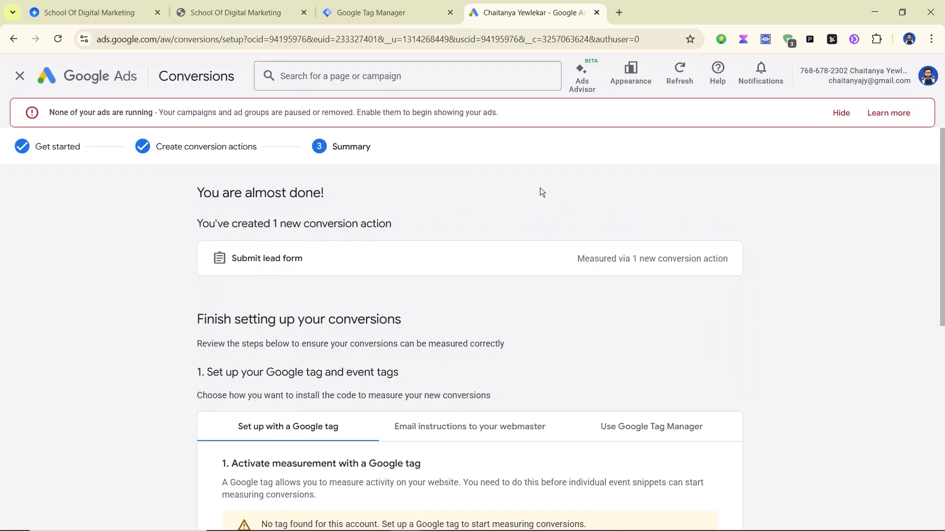
pyautogui.scroll(-6, 540, 188)
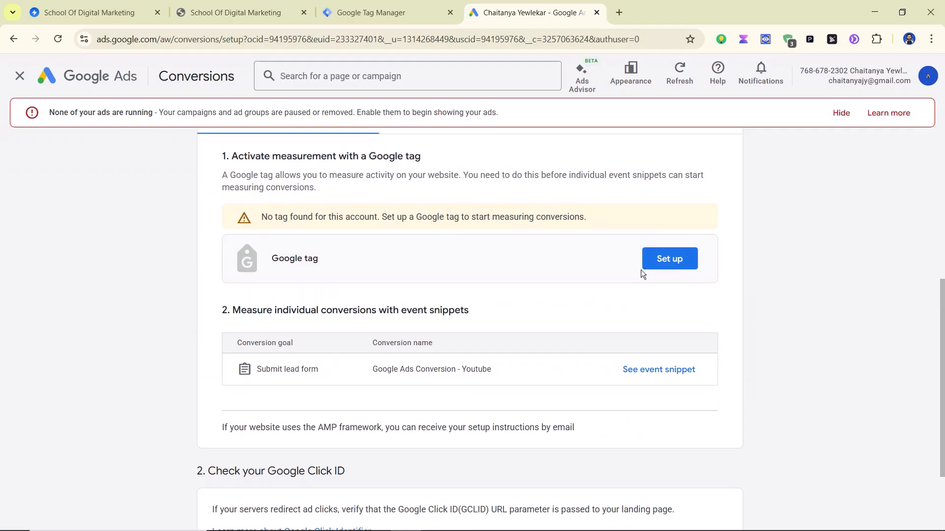
pyautogui.scroll(1, 640, 269)
pyautogui.click(629, 190)
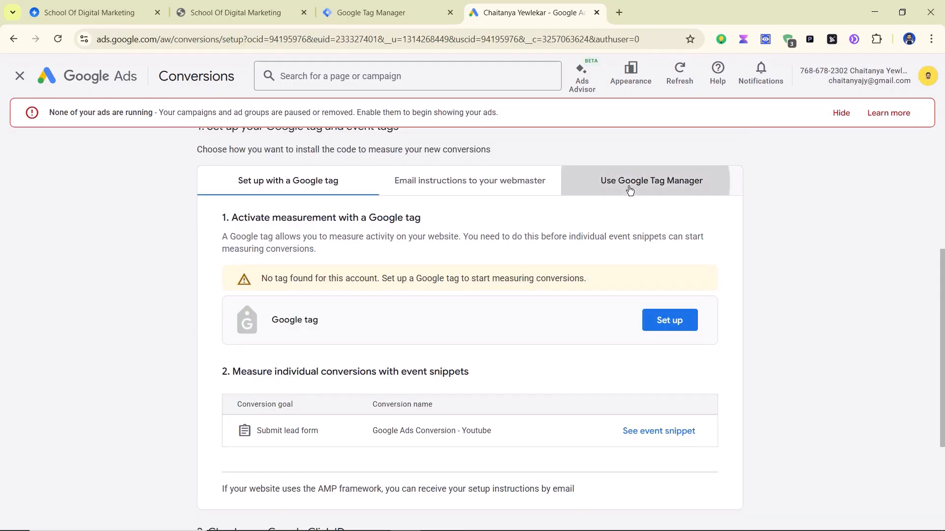
# Step: Show the Google tag setup code via Set up, then go to Google Tag Manager
pyautogui.click(305, 181)
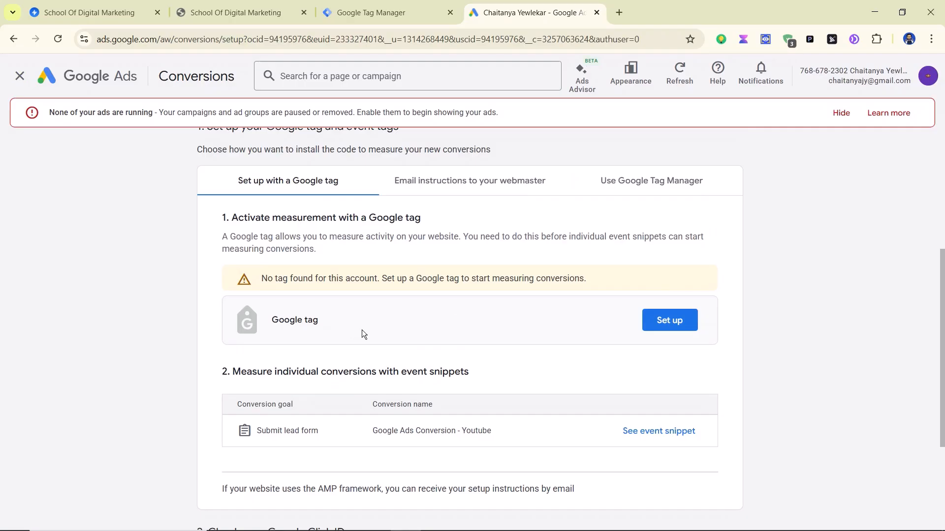
pyautogui.click(670, 324)
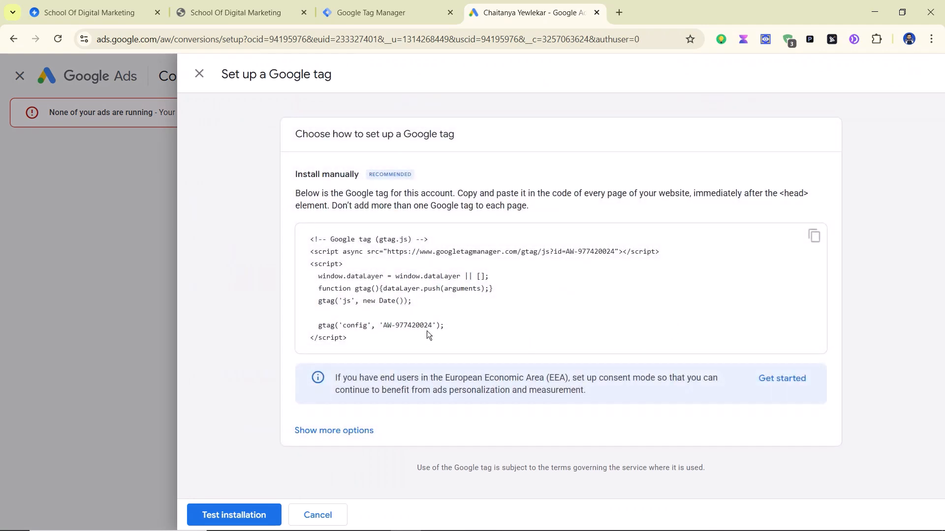
pyautogui.click(379, 17)
# Step: Start a new tag and set its type to Google Tag
pyautogui.click(896, 154)
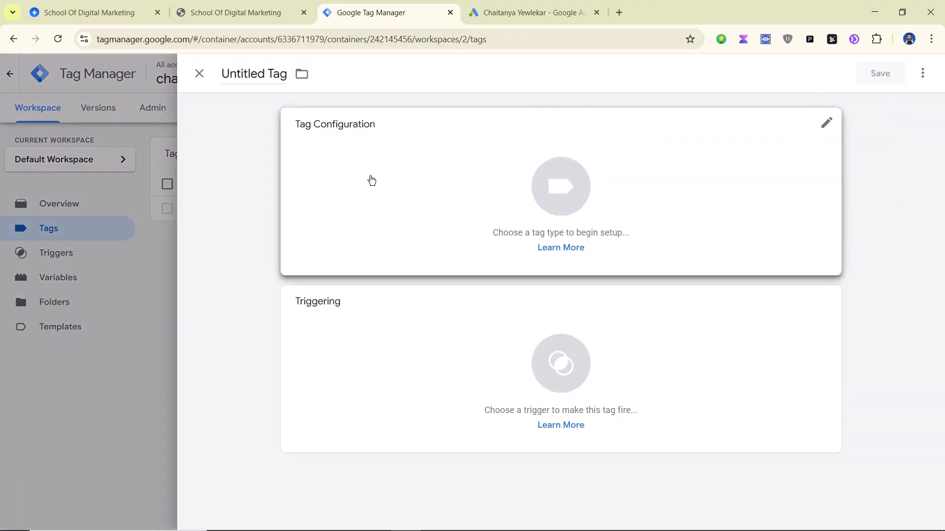
pyautogui.click(370, 177)
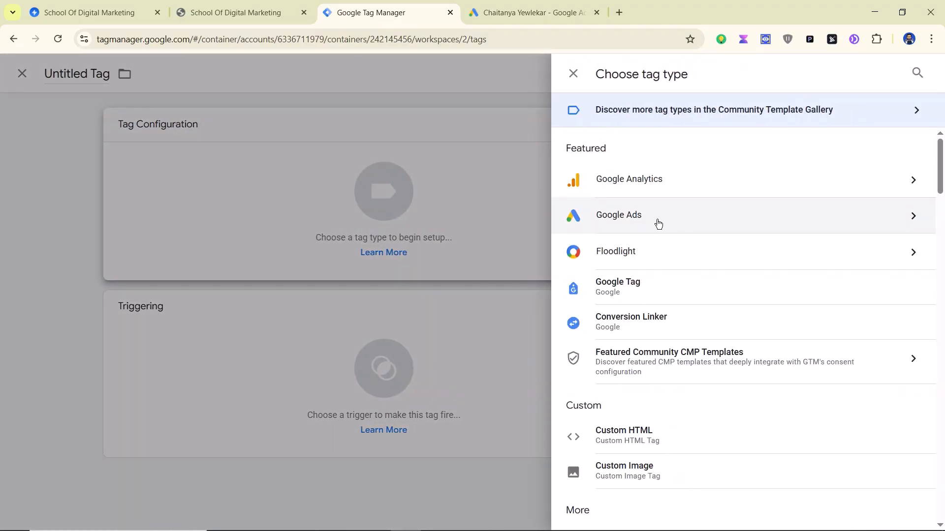
pyautogui.click(658, 224)
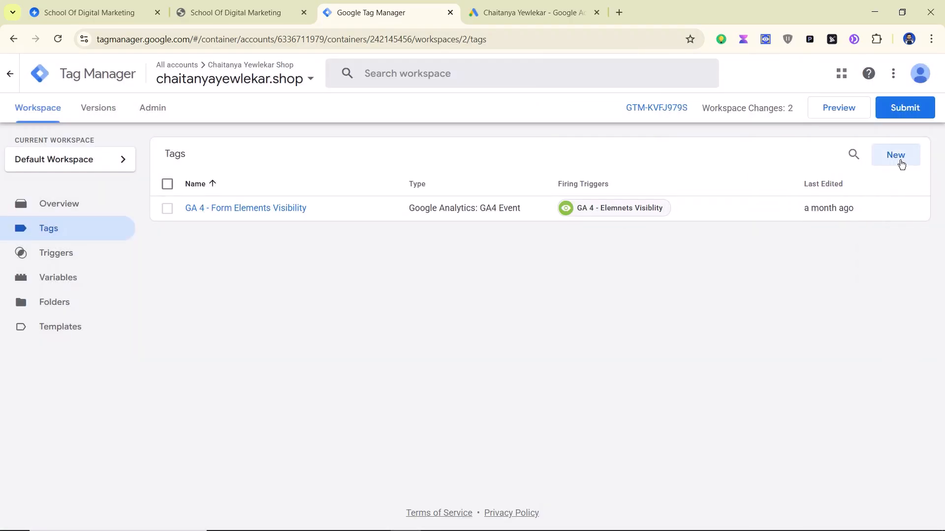
pyautogui.click(901, 164)
pyautogui.click(417, 198)
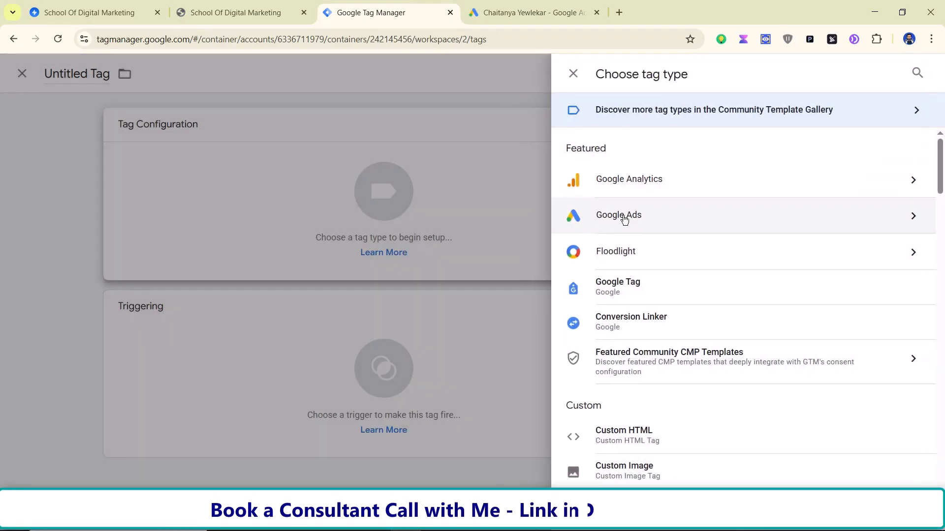
pyautogui.click(624, 219)
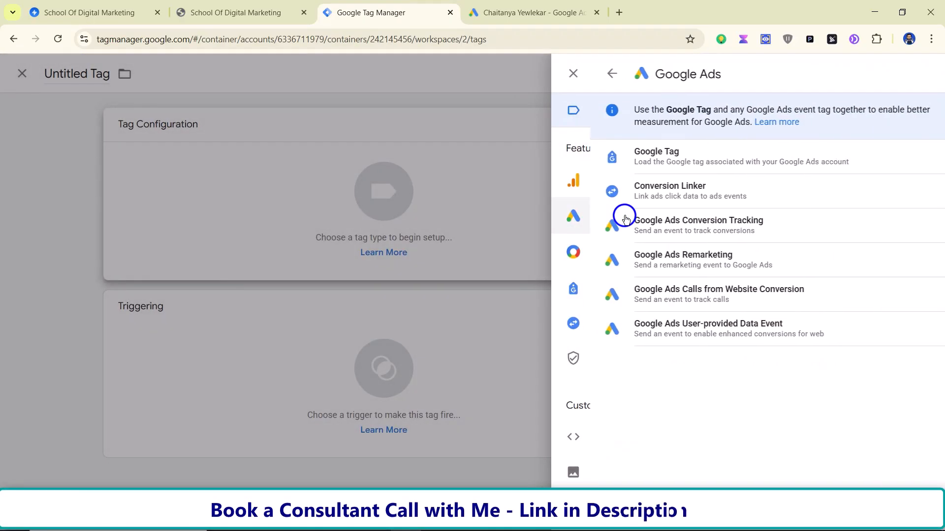
pyautogui.click(618, 168)
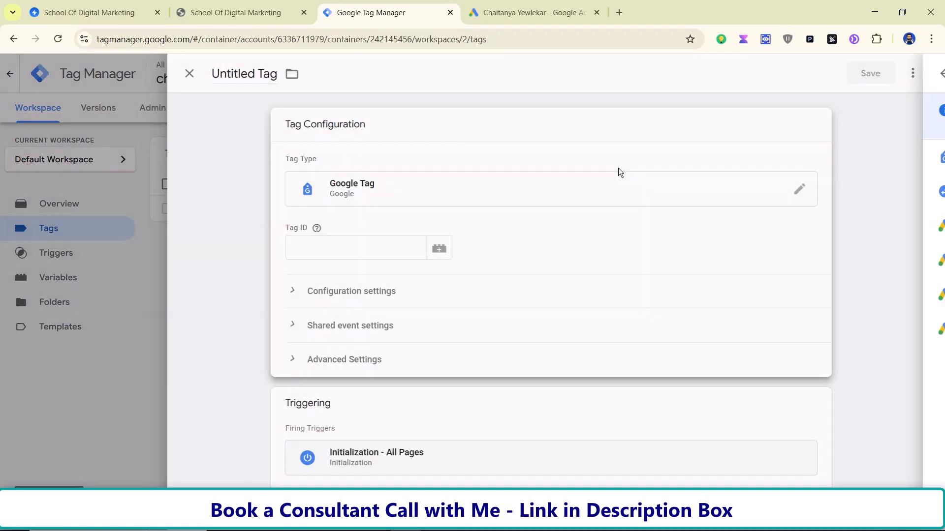
# Step: Paste the Google Ads AW tag ID into Tag ID, name it 'Google Ads Tag', and save
pyautogui.click(502, 11)
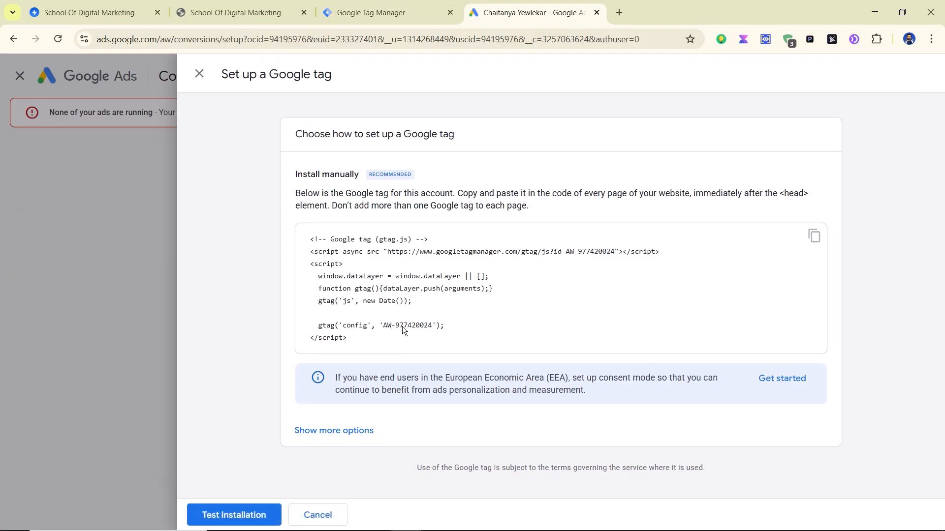
pyautogui.moveTo(382, 326); pyautogui.dragTo(420, 327)
pyautogui.rightClick(421, 327)
pyautogui.click(460, 344)
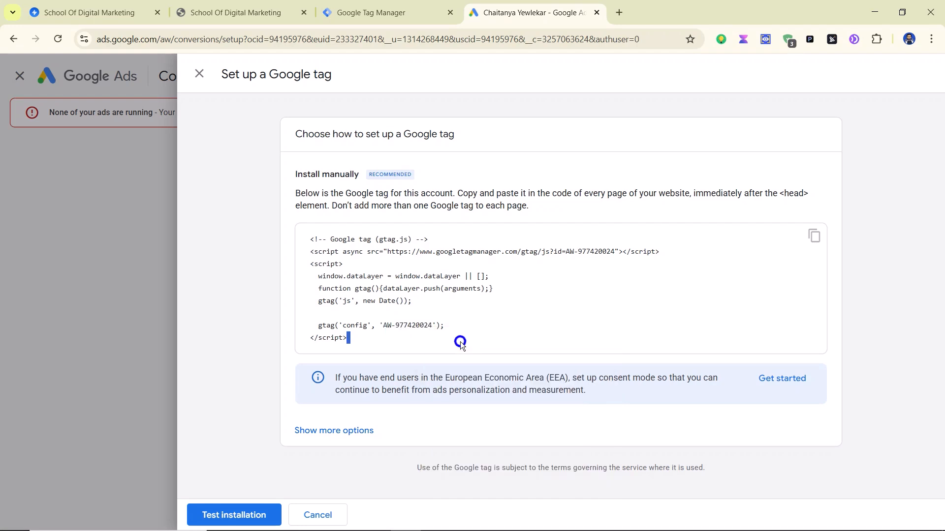
pyautogui.click(374, 12)
pyautogui.click(326, 252)
pyautogui.hotkey('ctrl', 'v')
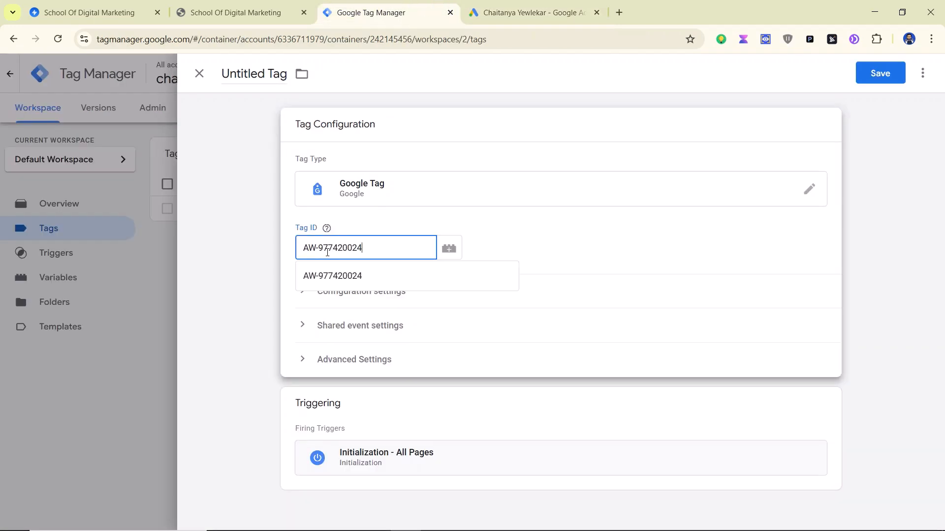
pyautogui.click(269, 75)
pyautogui.hotkey('ctrl', 'a')
pyautogui.write('Goo')
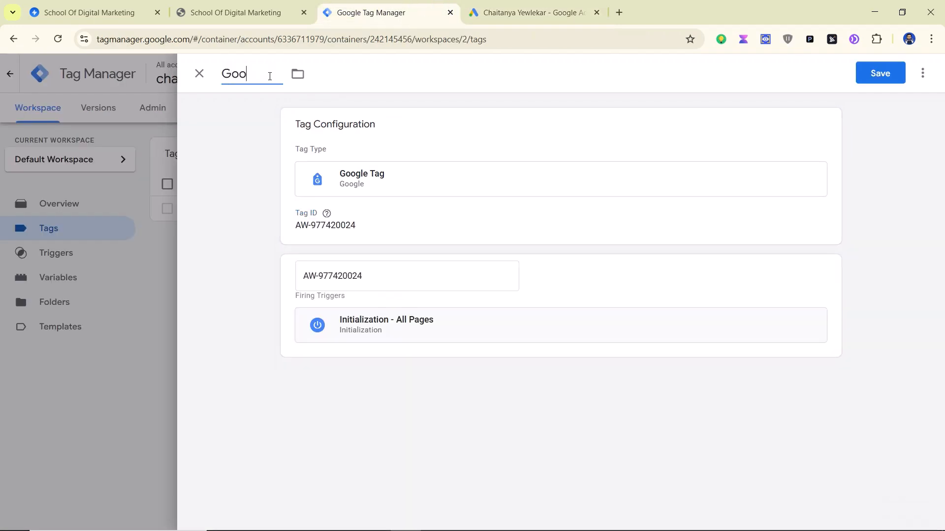
pyautogui.write('gle Ads Tag')
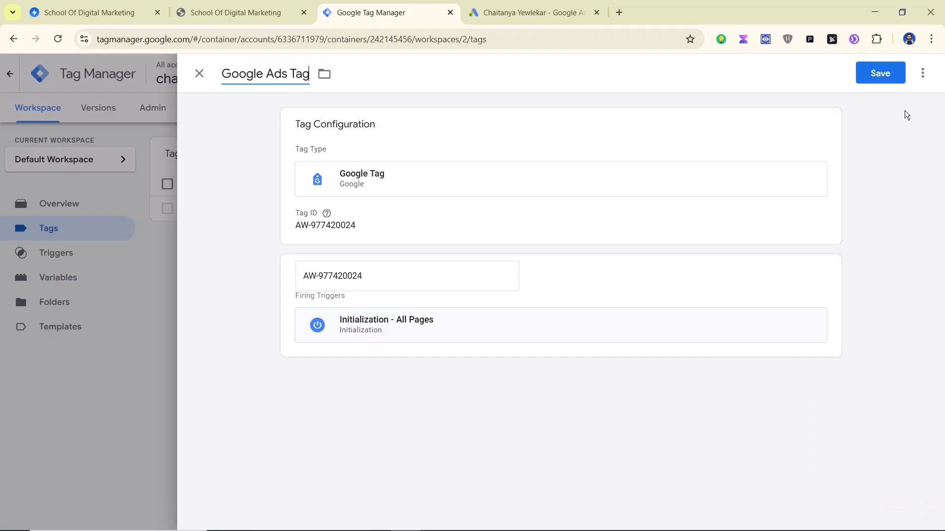
pyautogui.click(870, 79)
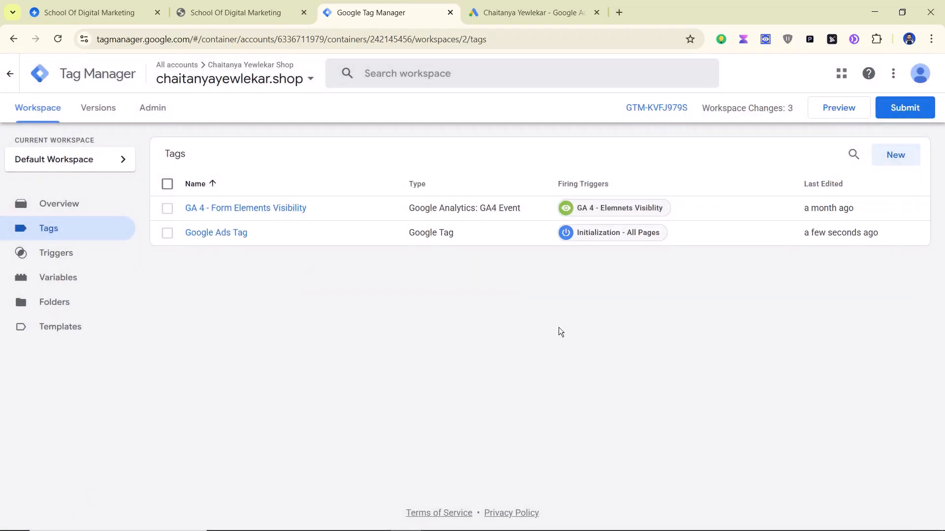
pyautogui.click(505, 19)
pyautogui.click(317, 513)
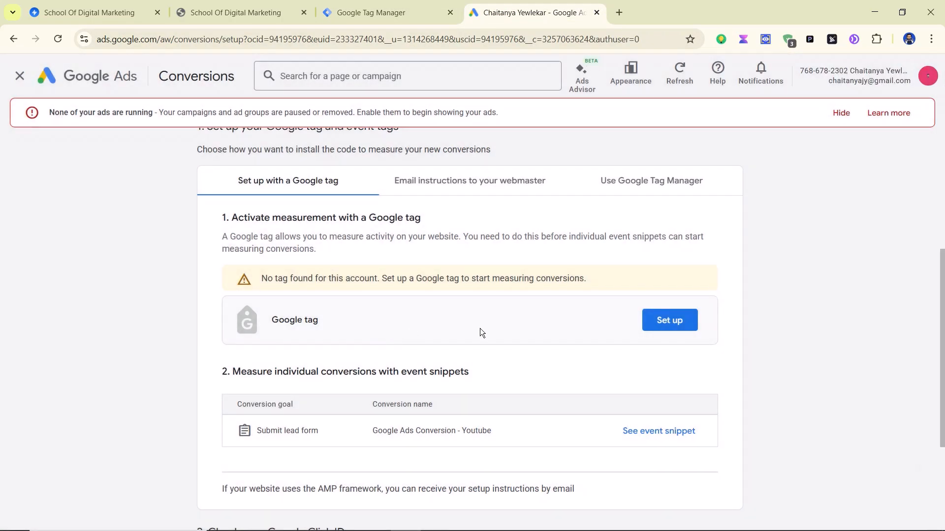
pyautogui.click(640, 187)
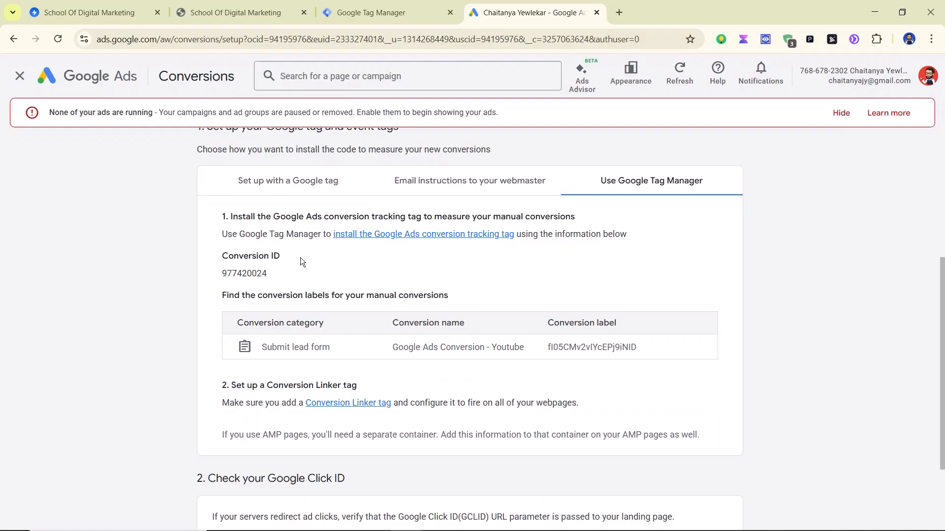
pyautogui.click(388, 11)
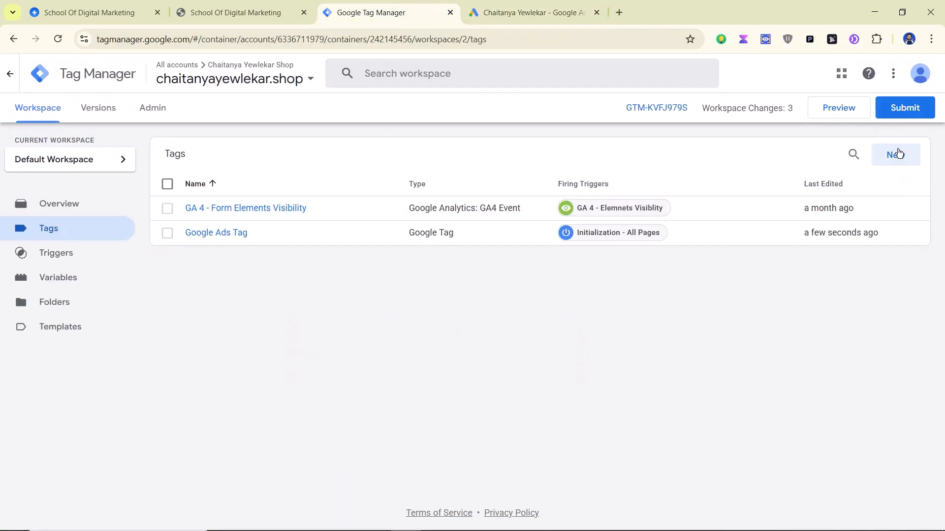
# Step: Create a Google Ads Conversion Tracking tag named 'Google Ads Conversion - Youtube Video'
pyautogui.click(897, 156)
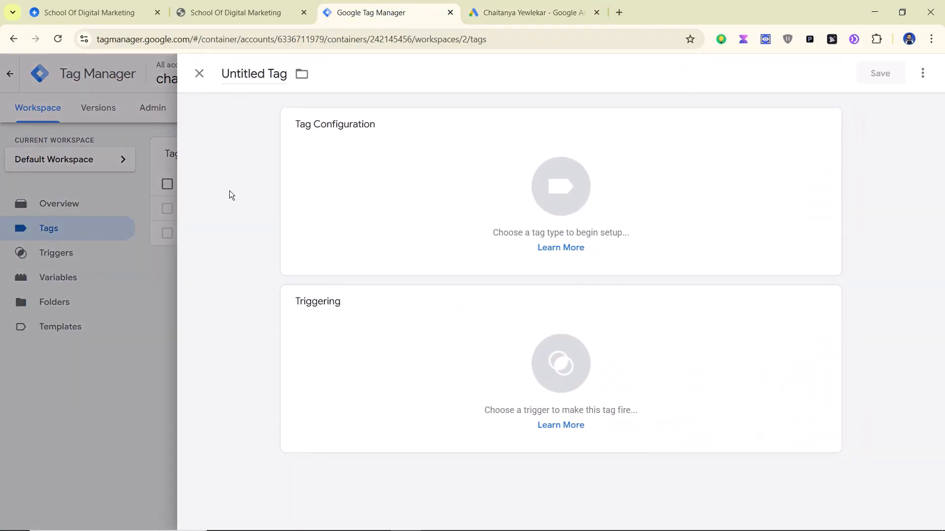
pyautogui.tripleClick(250, 74)
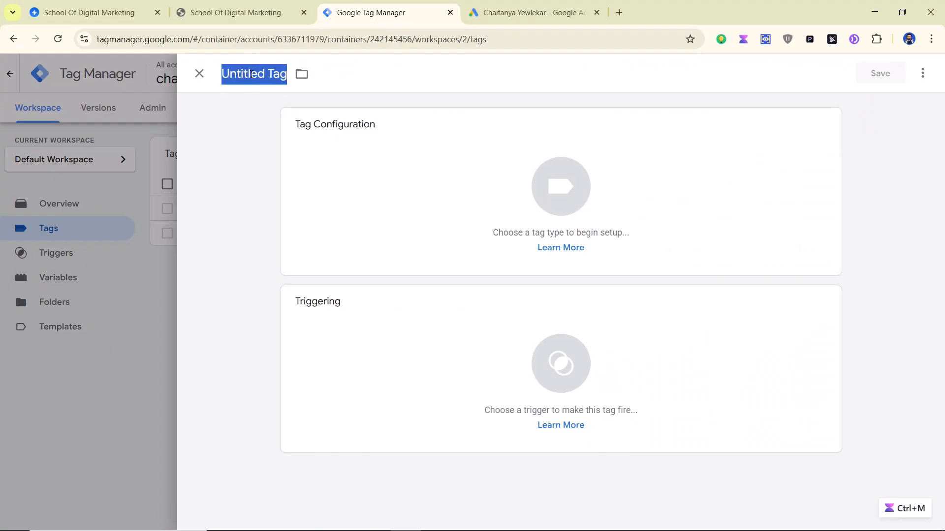
pyautogui.write('Google Ads')
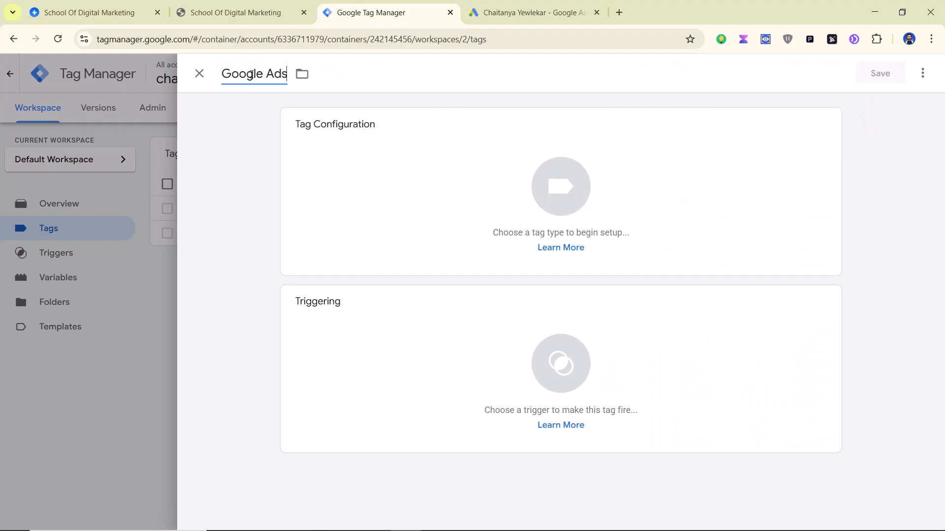
pyautogui.write(' Conver')
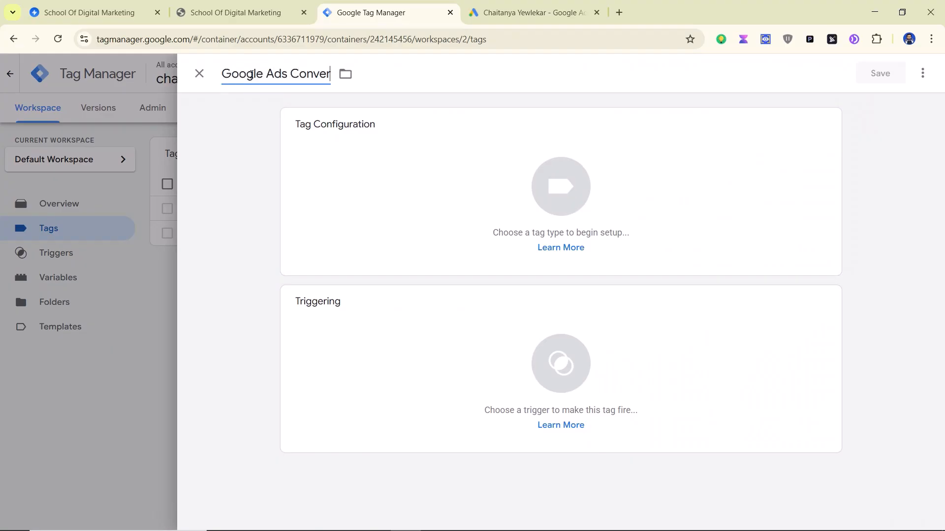
pyautogui.write('sion - Youtue')
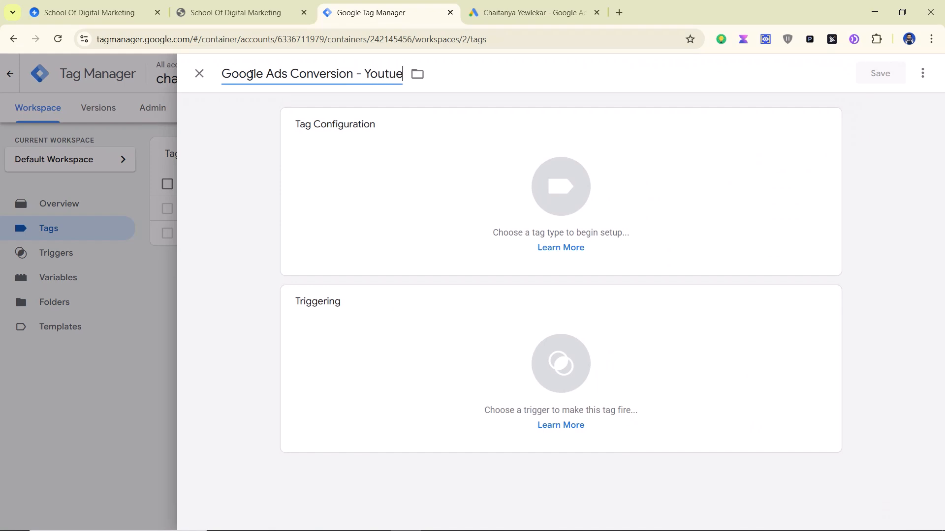
pyautogui.press('BackSpace')
pyautogui.write('be Video')
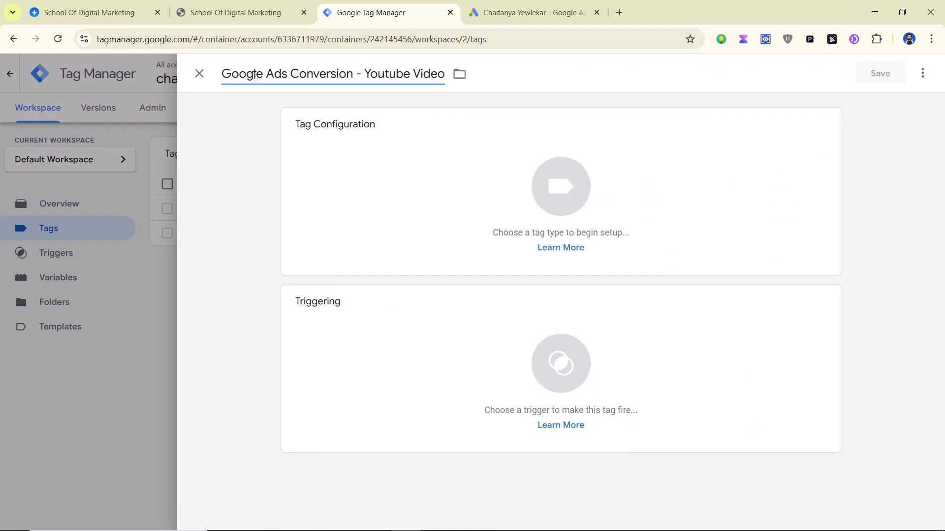
pyautogui.click(386, 194)
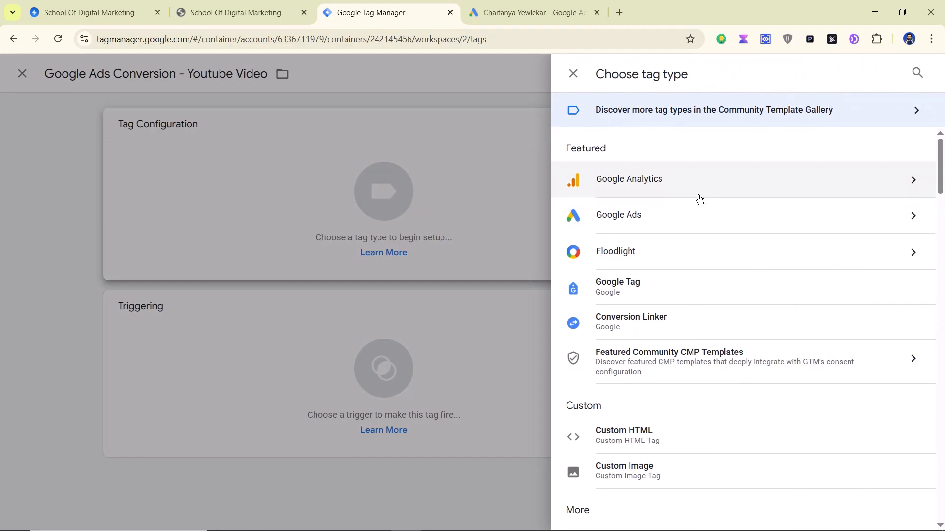
pyautogui.click(836, 219)
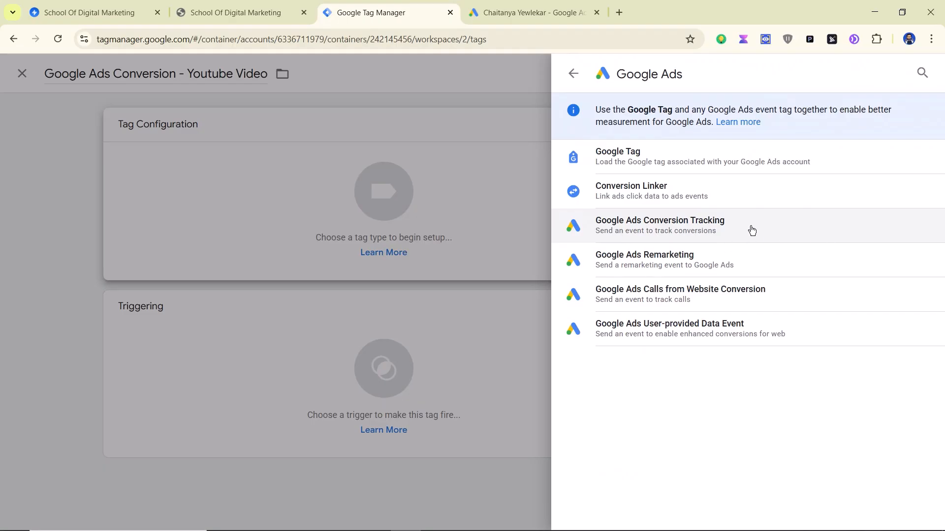
pyautogui.click(751, 230)
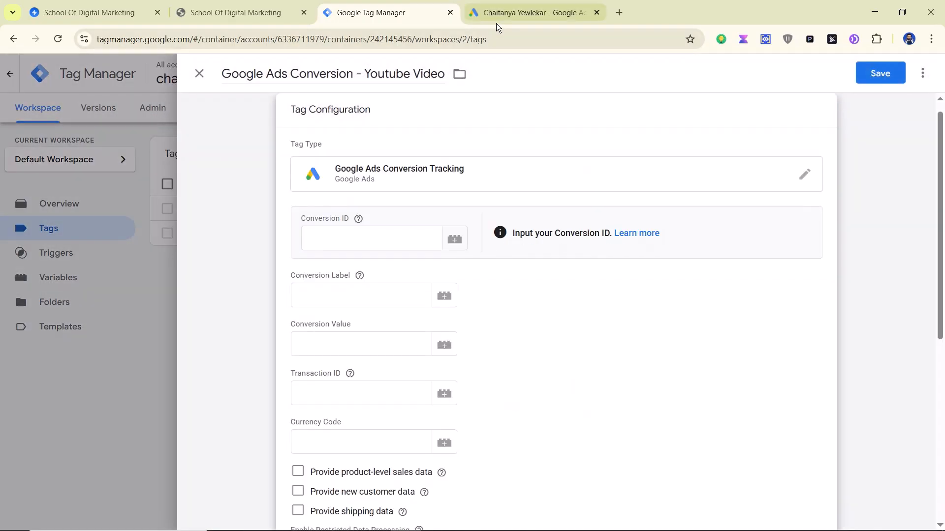
# Step: Copy the Conversion ID 977420024 from Google Ads into the tag's Conversion ID field
pyautogui.click(496, 23)
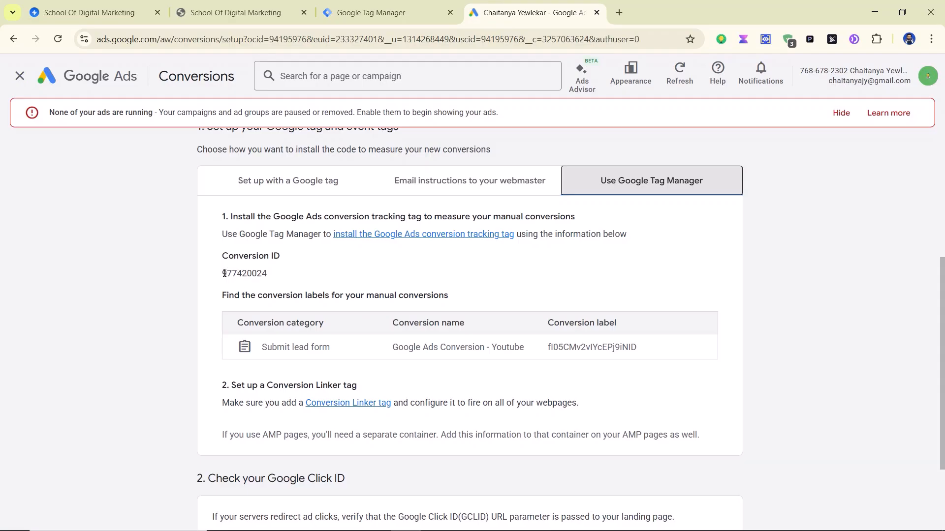
pyautogui.doubleClick(224, 273)
pyautogui.rightClick(227, 274)
pyautogui.click(262, 288)
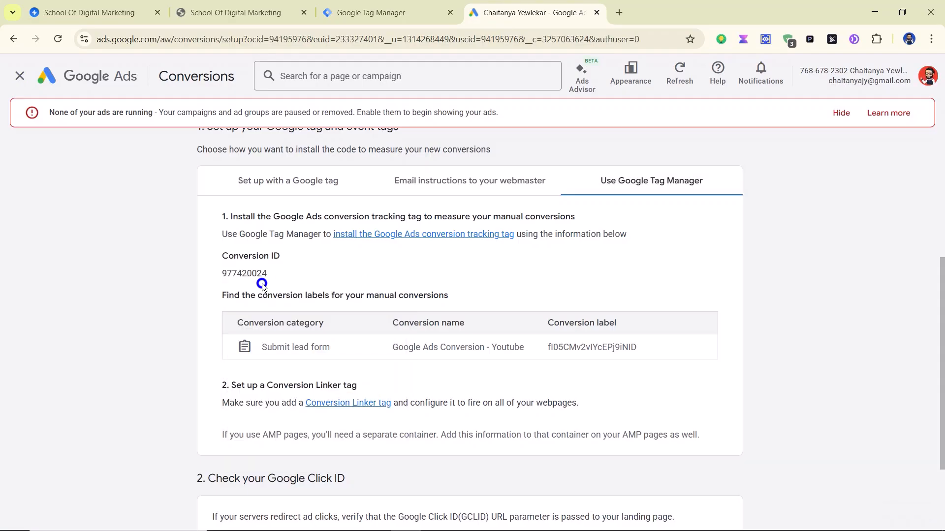
pyautogui.click(341, 12)
pyautogui.click(327, 238)
pyautogui.hotkey('ctrl', 'v')
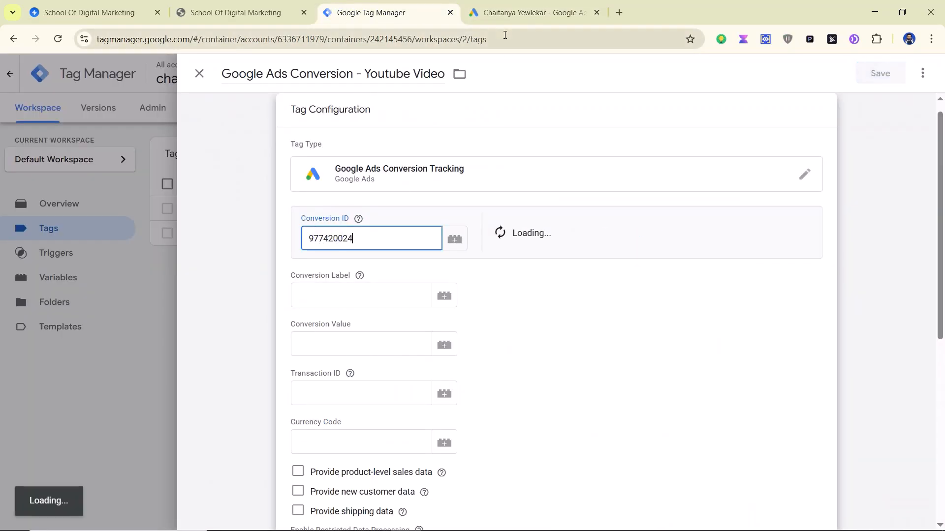
# Step: Copy the conversion label from Google Ads into the tag's Conversion Label field
pyautogui.click(506, 17)
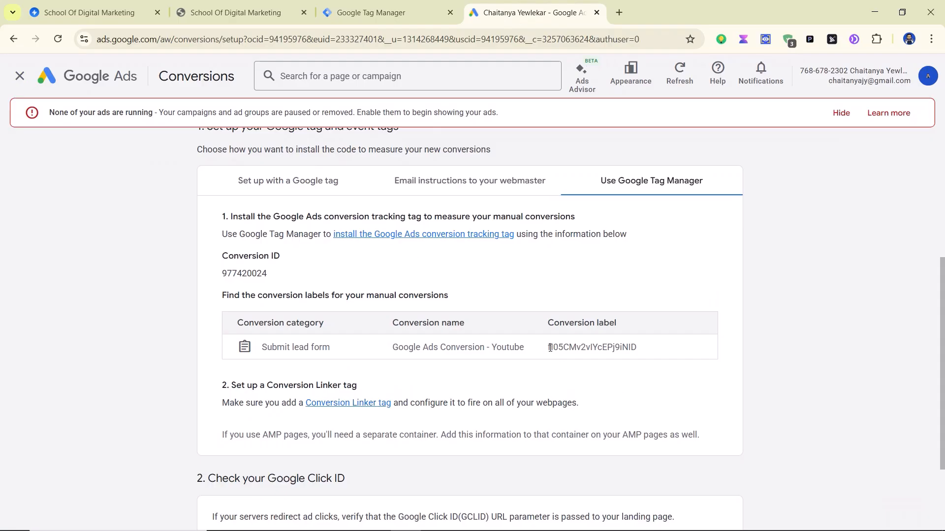
pyautogui.doubleClick(550, 348)
pyautogui.click(650, 347)
pyautogui.moveTo(544, 349); pyautogui.dragTo(644, 347)
pyautogui.click(557, 361)
pyautogui.moveTo(546, 349); pyautogui.dragTo(640, 347)
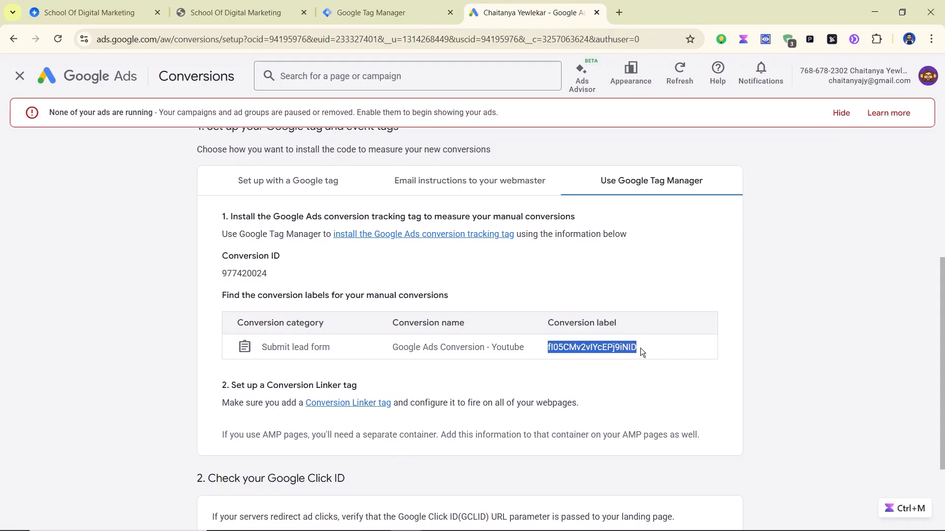
pyautogui.rightClick(621, 347)
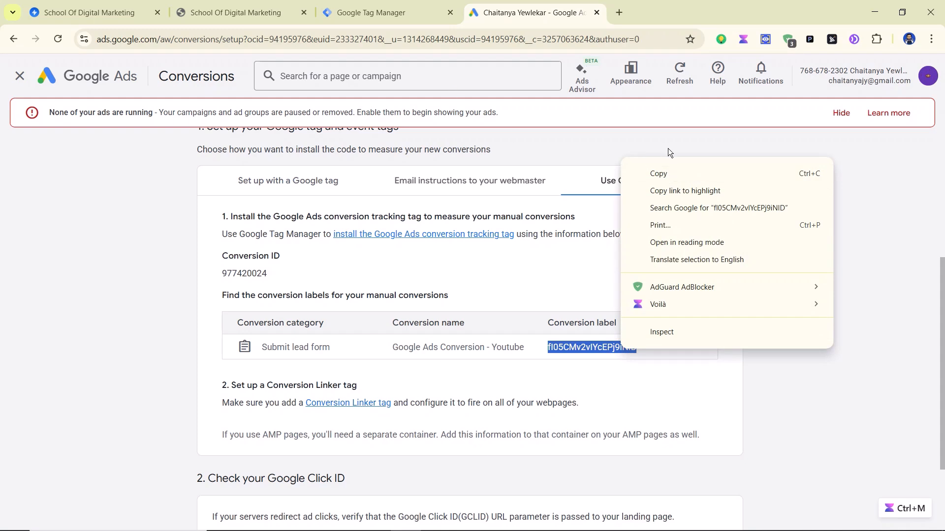
pyautogui.click(668, 169)
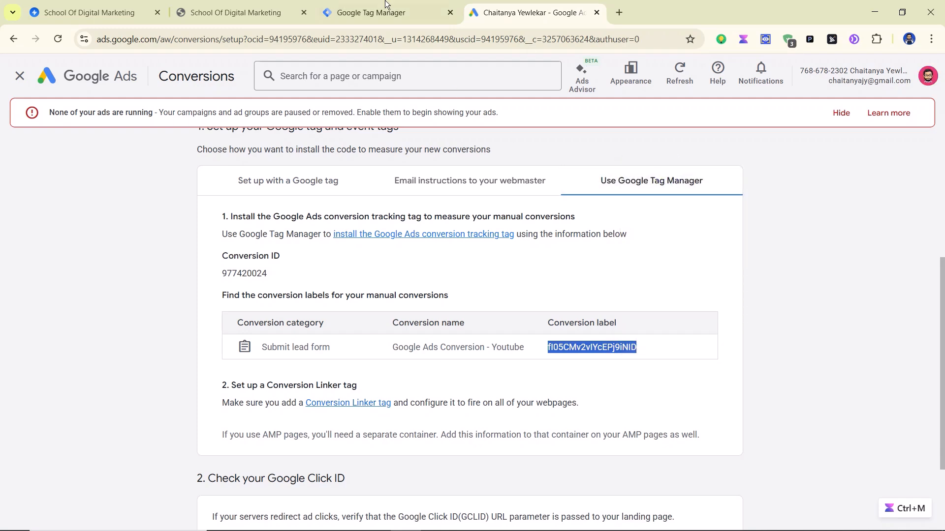
pyautogui.click(352, 4)
pyautogui.click(393, 239)
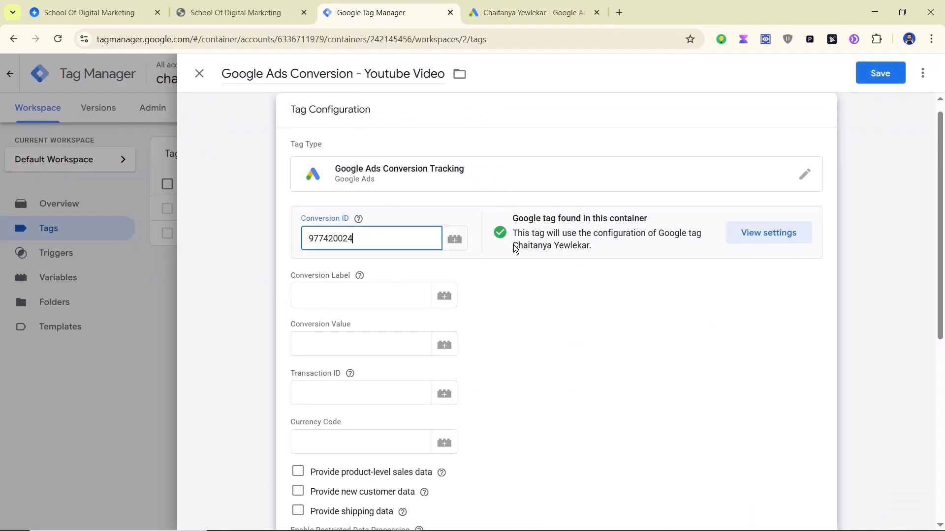
pyautogui.click(324, 293)
pyautogui.hotkey('ctrl', 'v')
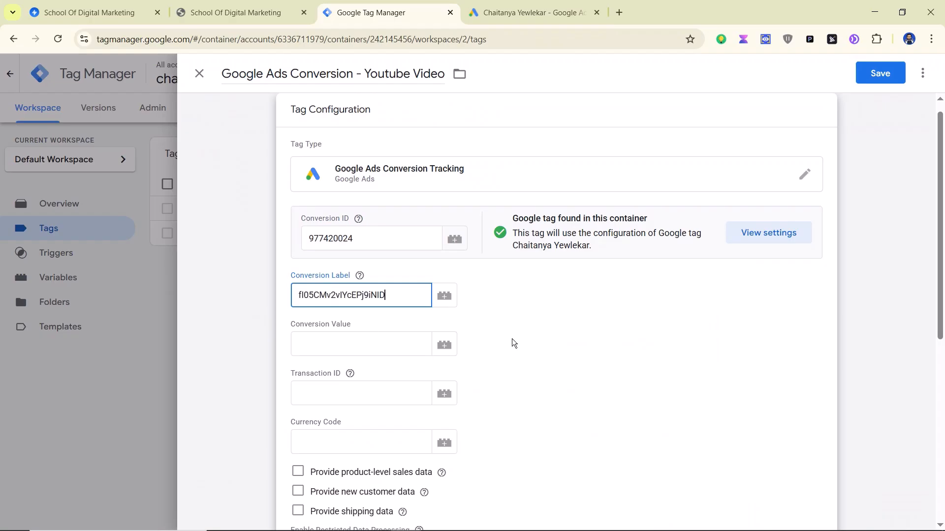
pyautogui.scroll(-7, 510, 344)
# Step: Add a new trigger to the tag and name it 'Tahank you page'
pyautogui.click(347, 435)
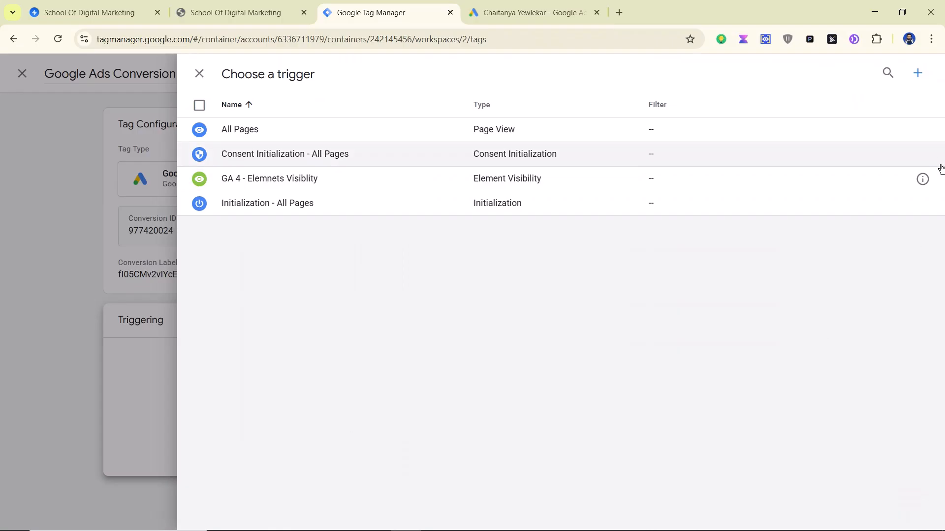
pyautogui.click(923, 74)
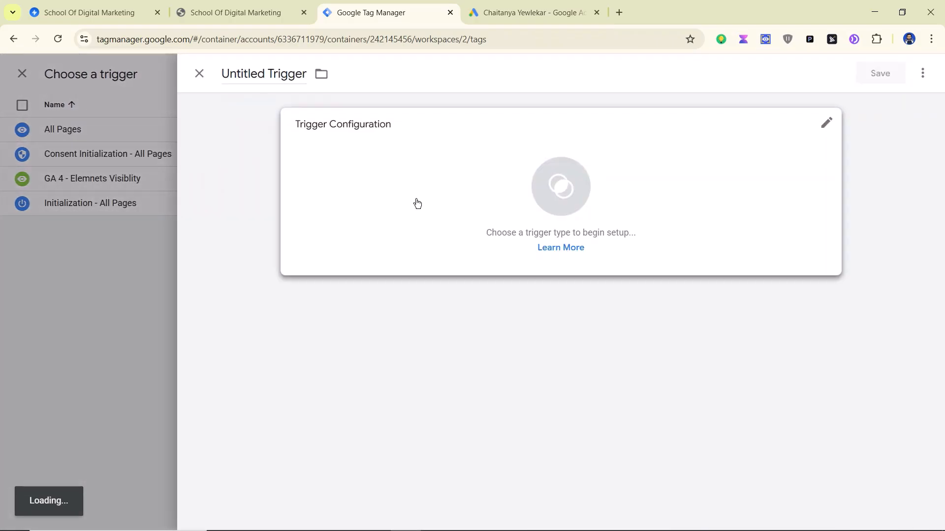
pyautogui.click(265, 75)
pyautogui.hotkey('ctrl', 'a')
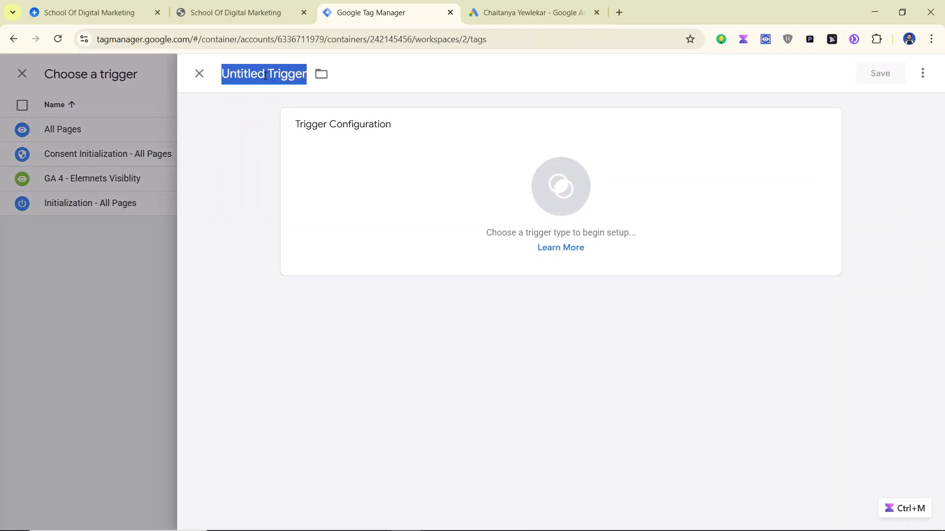
pyautogui.write('Ta')
pyautogui.write('hank you page')
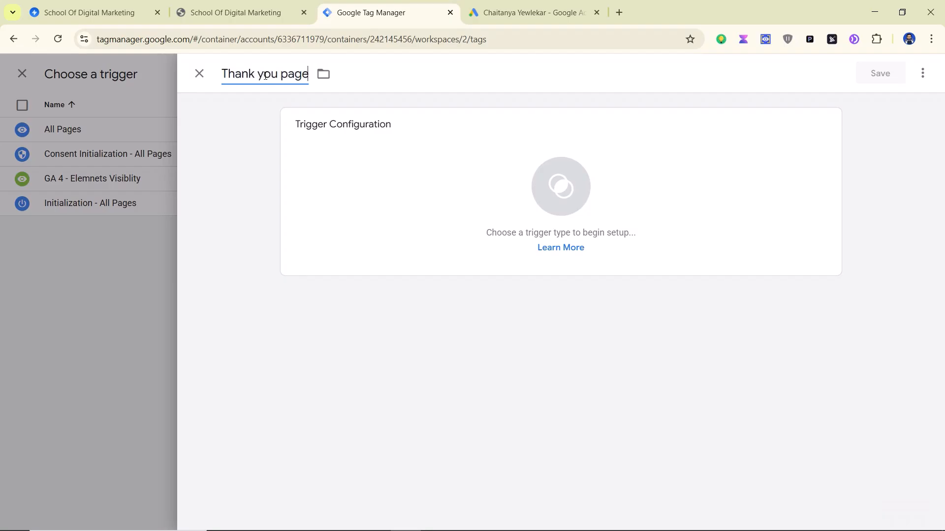
# Step: Make it a Page View trigger on Some Page Views where Page URL contains thank-you
pyautogui.click(419, 201)
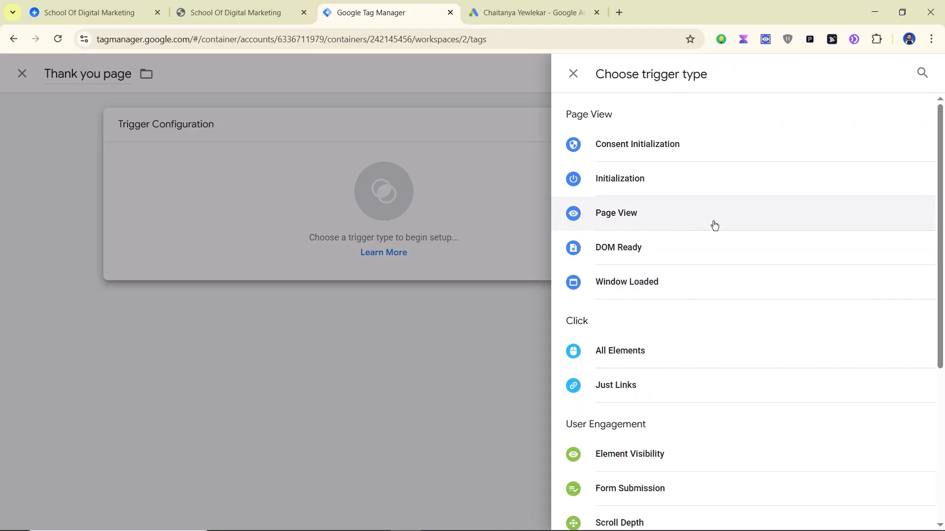
pyautogui.click(668, 223)
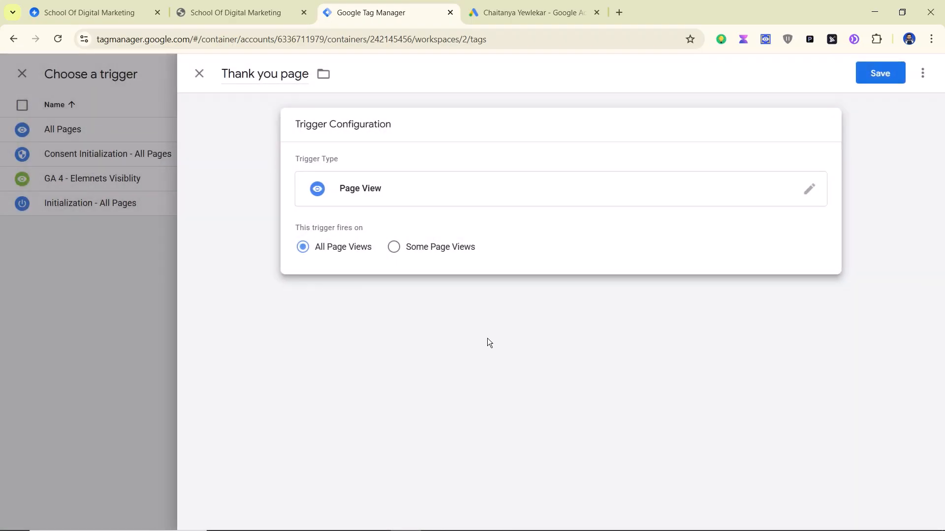
pyautogui.click(394, 250)
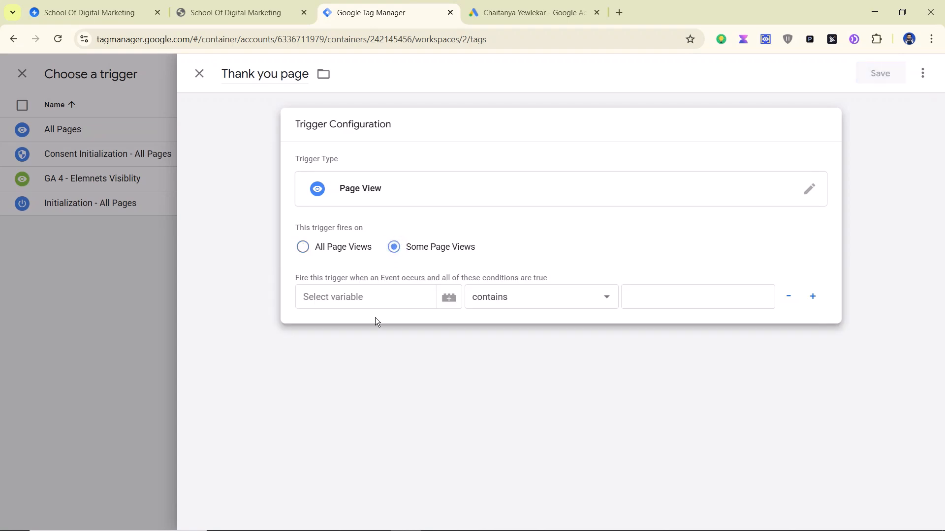
pyautogui.click(362, 304)
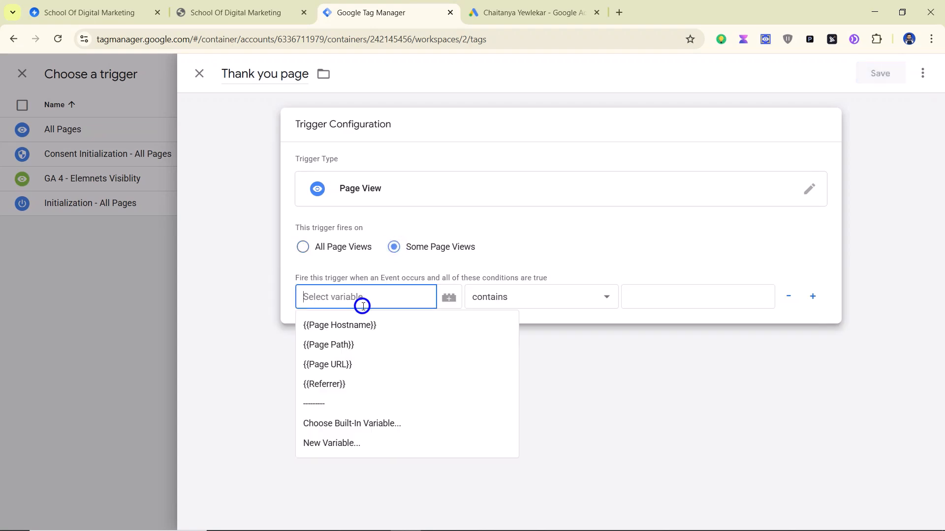
pyautogui.click(348, 365)
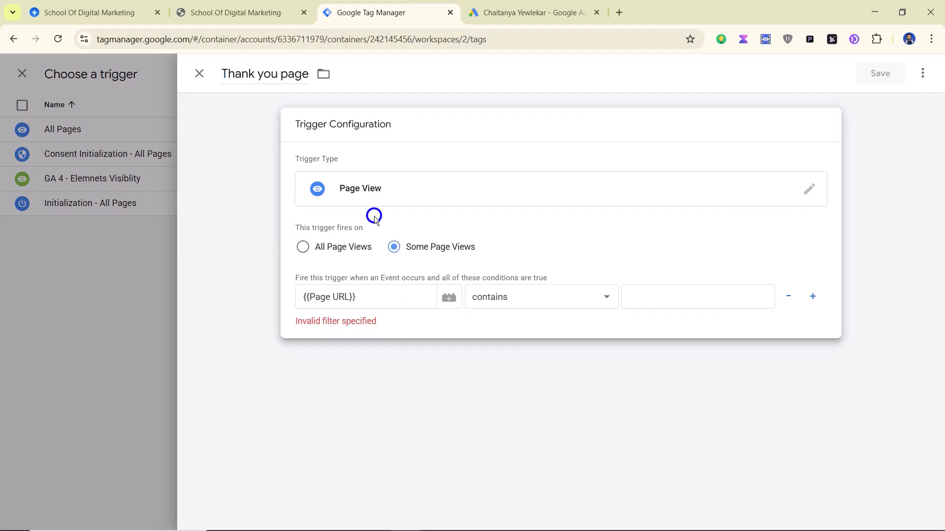
pyautogui.click(690, 288)
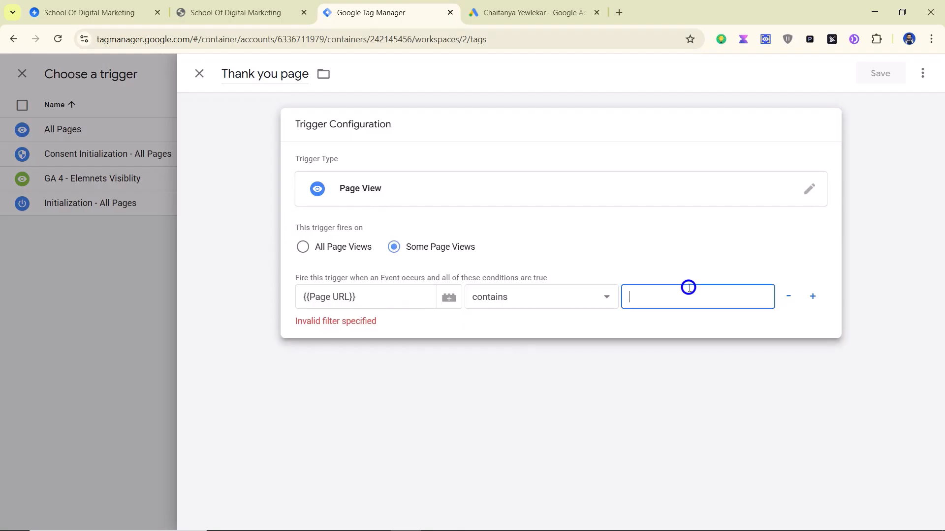
pyautogui.write('thank-you')
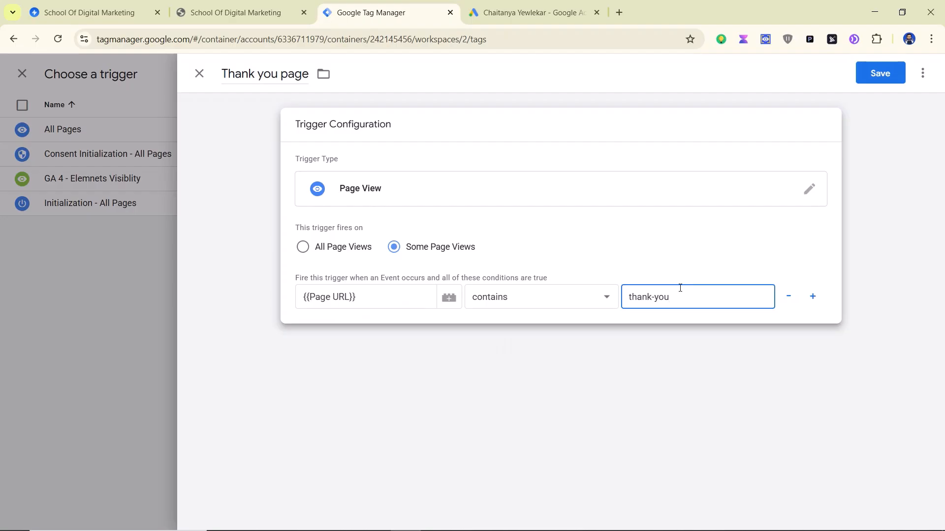
pyautogui.click(214, 11)
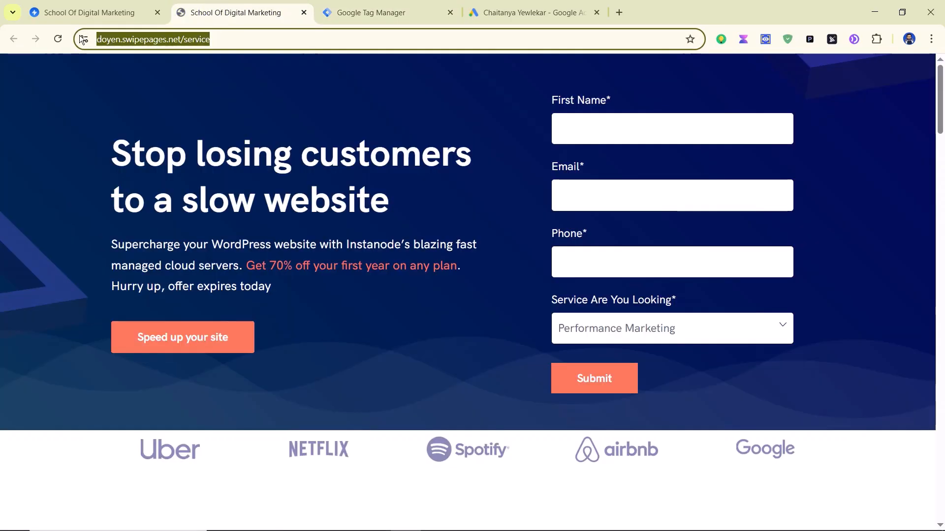
# Step: Open and reload the YouTube Video - Duplicate page details to confirm its /thank-you URL
pyautogui.click(76, 13)
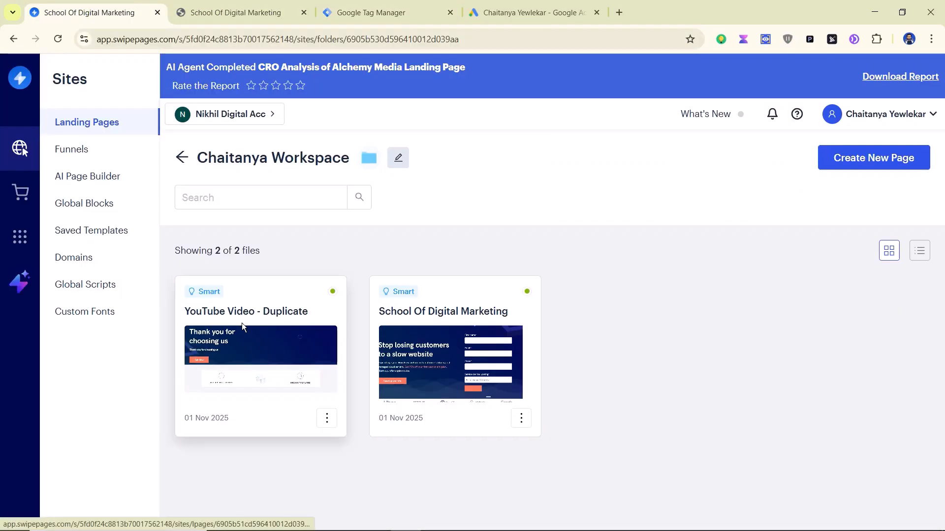
pyautogui.click(241, 317)
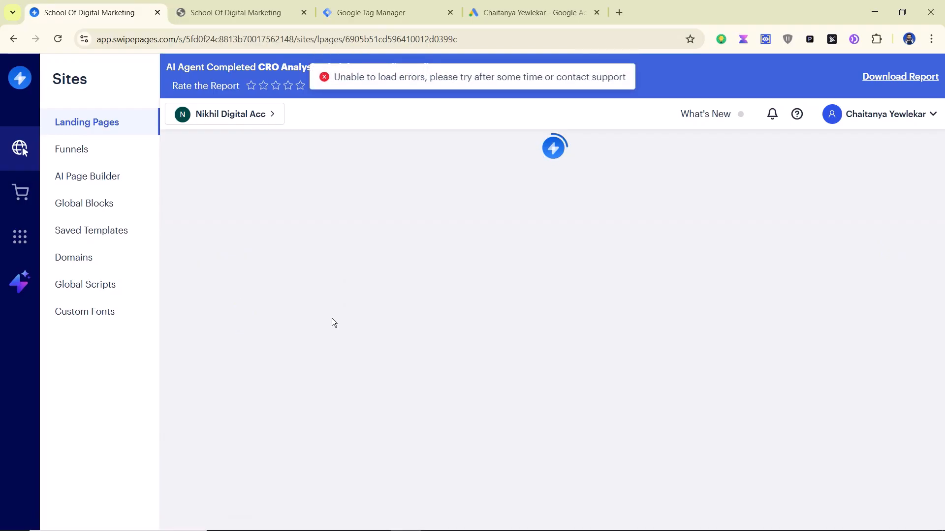
pyautogui.click(488, 36)
pyautogui.press('Return')
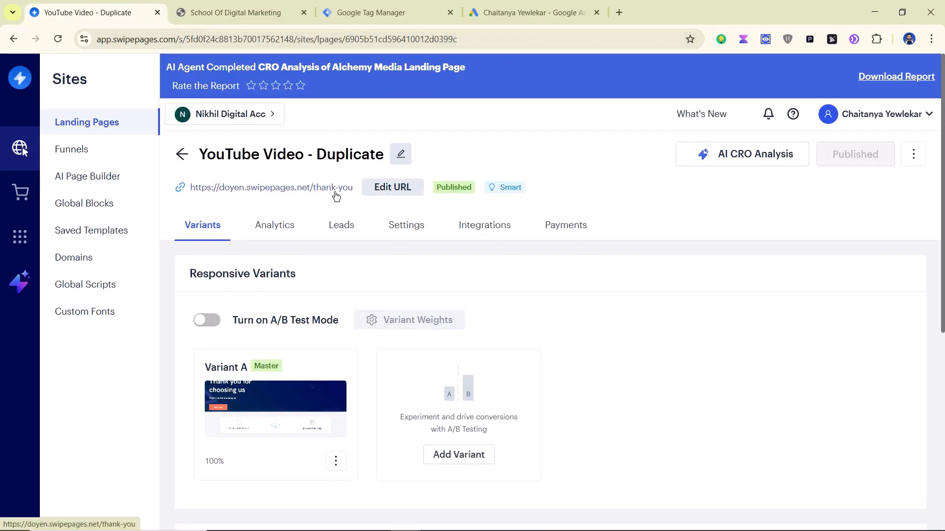
# Step: Save the Thank you page trigger and the Google Ads Conversion - Youtube Video tag, then launch Preview
pyautogui.click(353, 17)
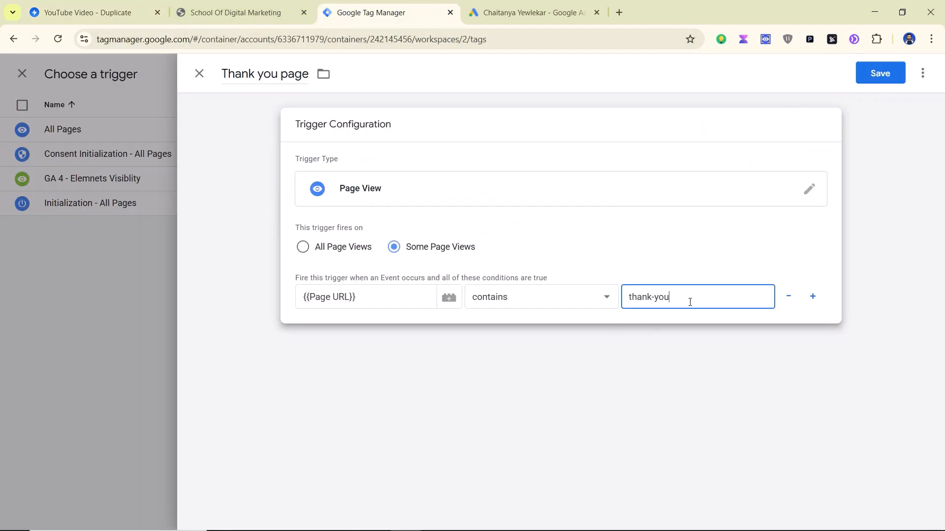
pyautogui.click(864, 78)
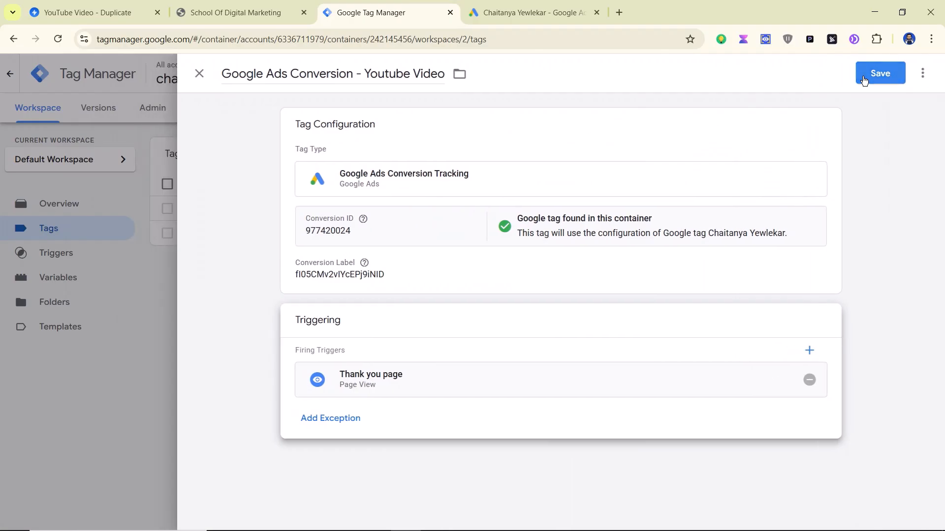
pyautogui.click(867, 75)
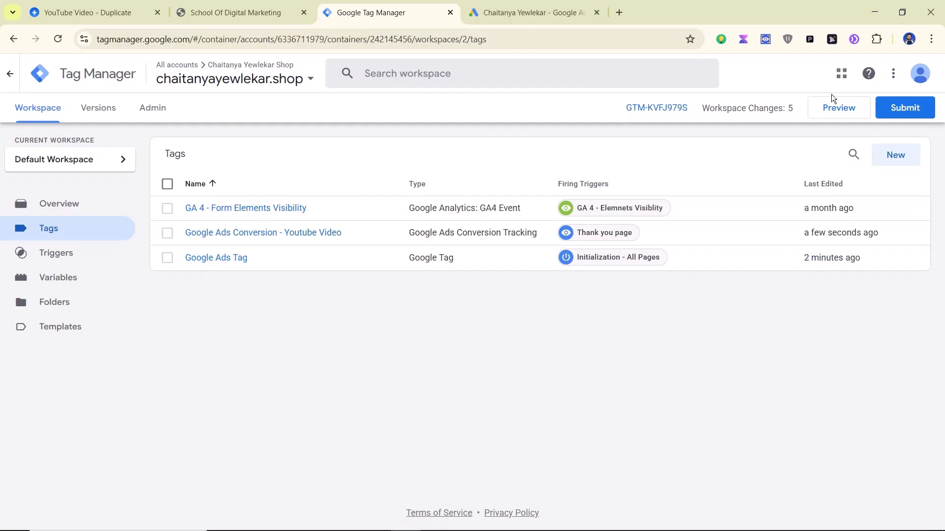
pyautogui.click(832, 110)
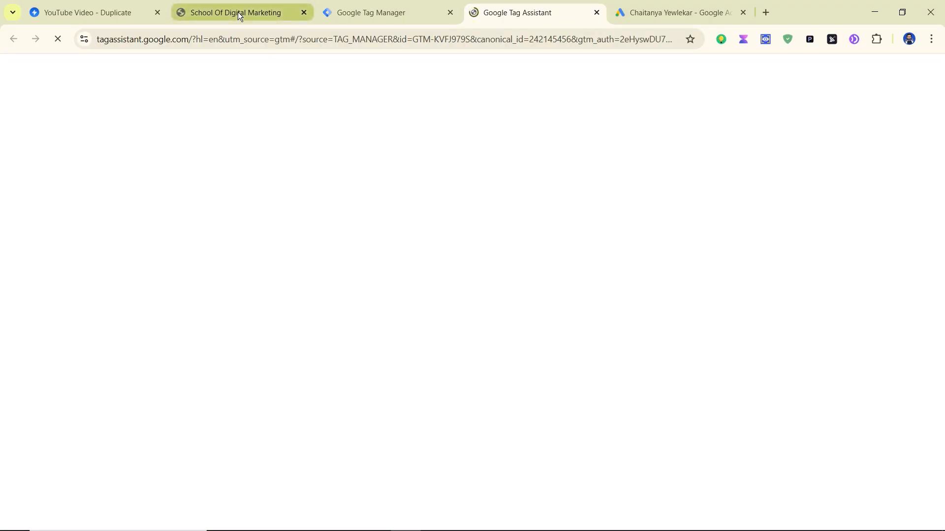
# Step: Connect Tag Assistant to the copied doyen.swipepages.net/service landing page URL and dismiss the confirmation
pyautogui.click(238, 13)
pyautogui.click(271, 38)
pyautogui.hotkey('ctrl', 'a')
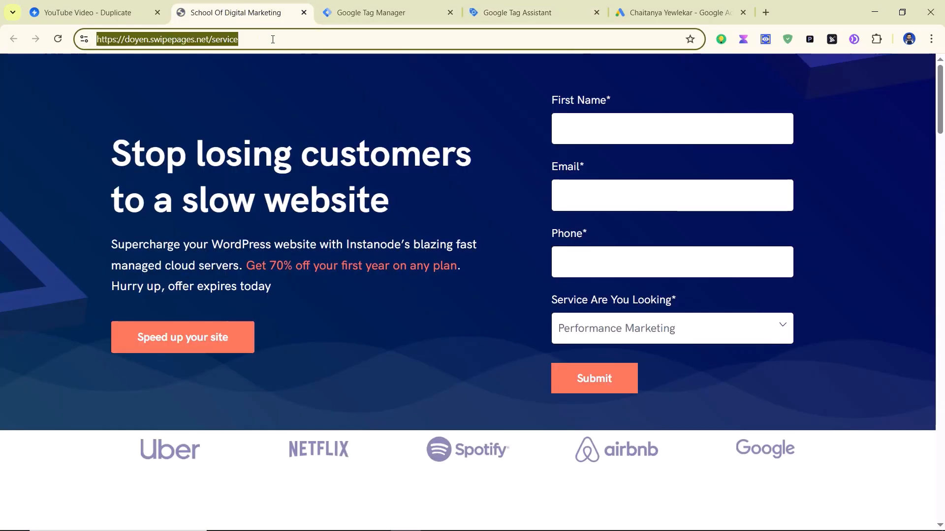
pyautogui.click(490, 13)
pyautogui.click(450, 318)
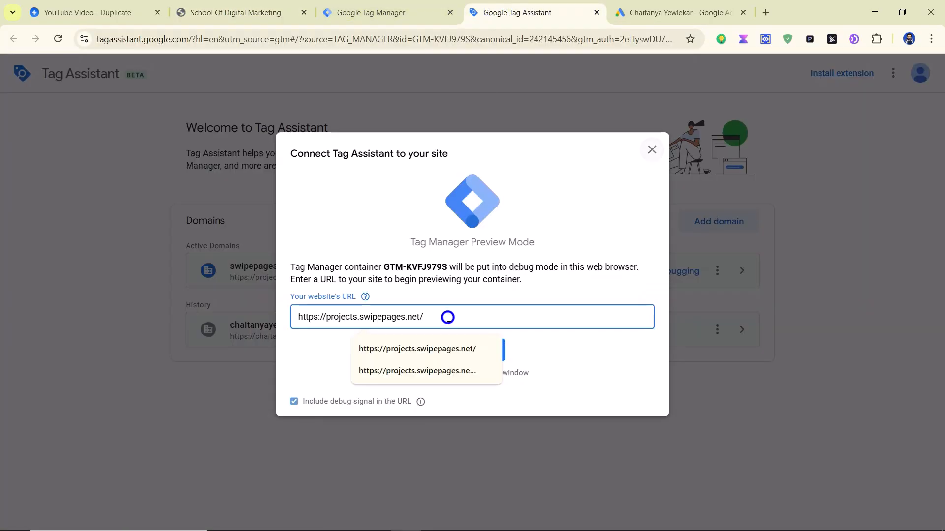
pyautogui.hotkey('ctrl', 'a')
pyautogui.press('BackSpace')
pyautogui.write('https://diyen.swipepages.net/service')
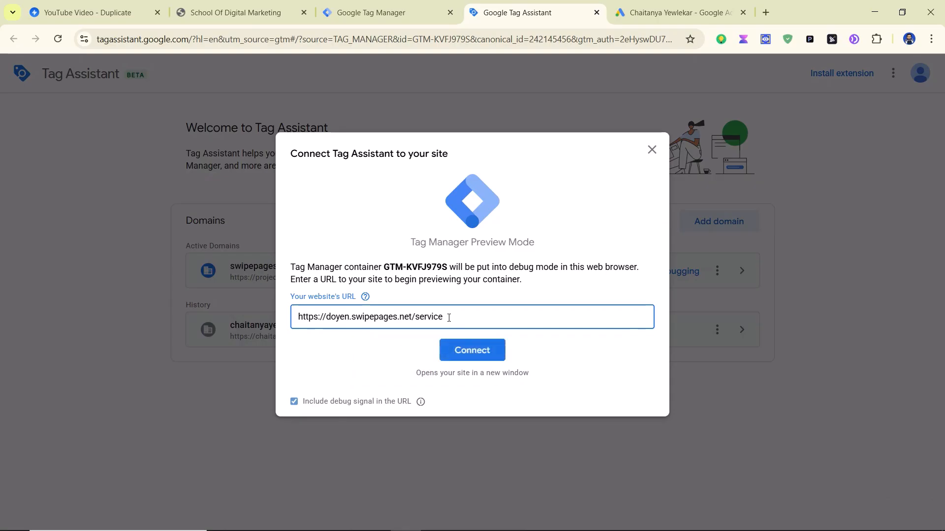
pyautogui.press('Return')
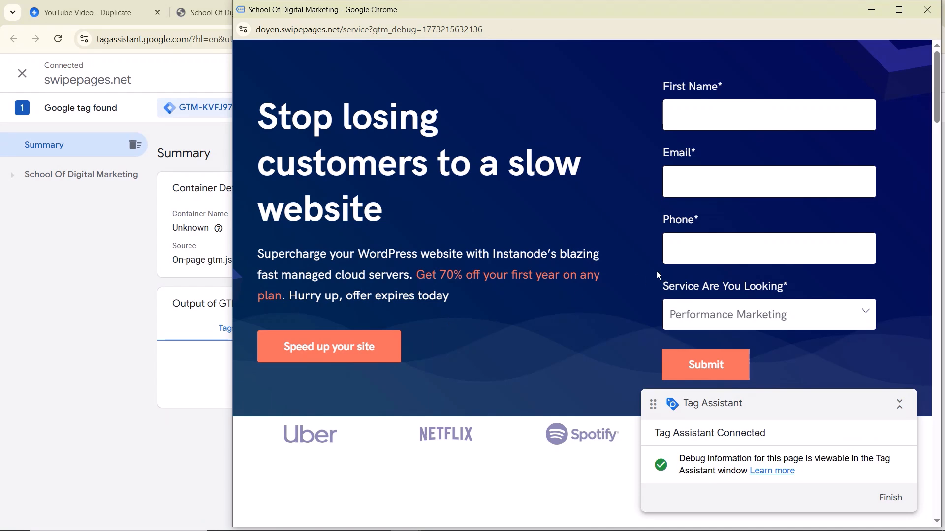
pyautogui.click(869, 12)
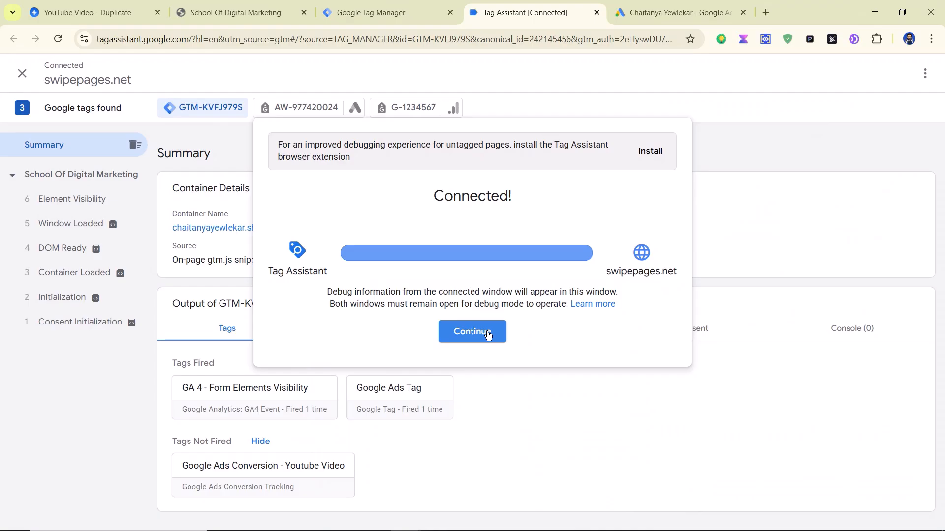
pyautogui.click(488, 335)
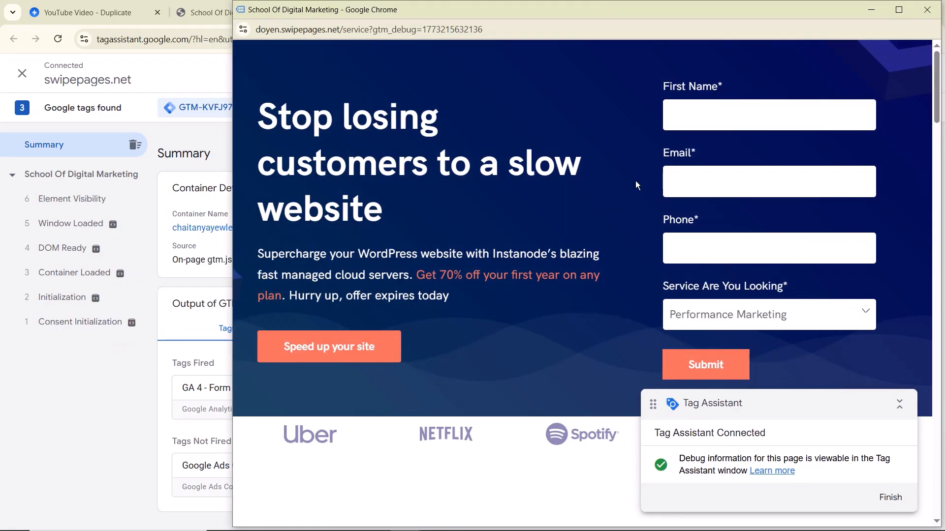
# Step: Fill the test lead form's name, email and phone, choose Conversion Tracking, and submit it
pyautogui.click(731, 121)
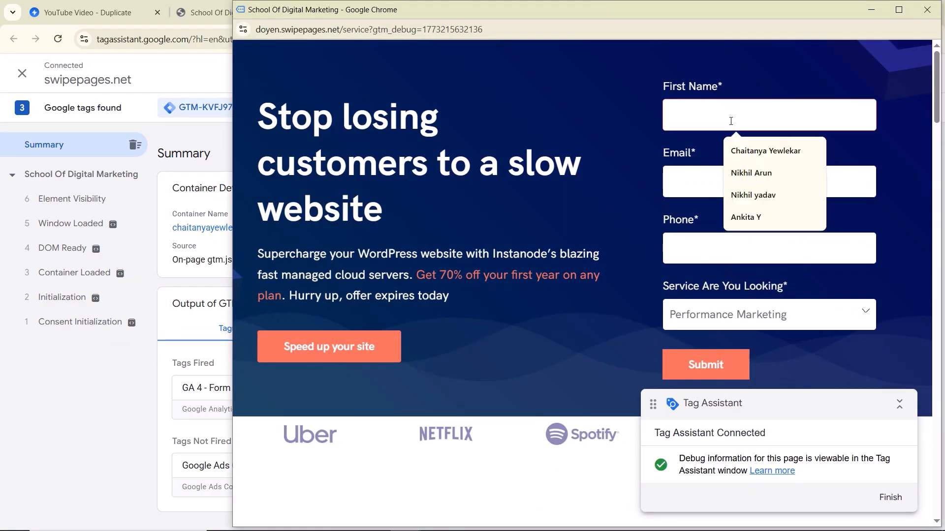
pyautogui.click(751, 149)
pyautogui.click(714, 170)
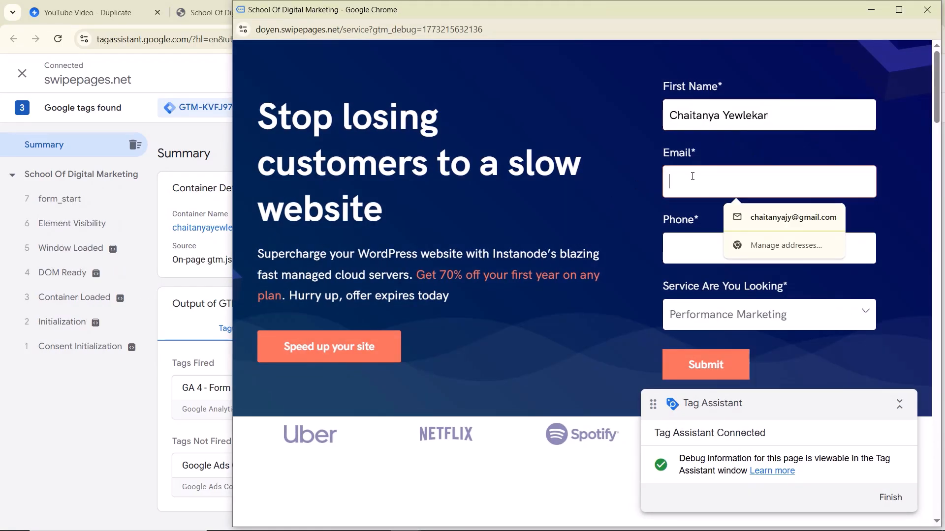
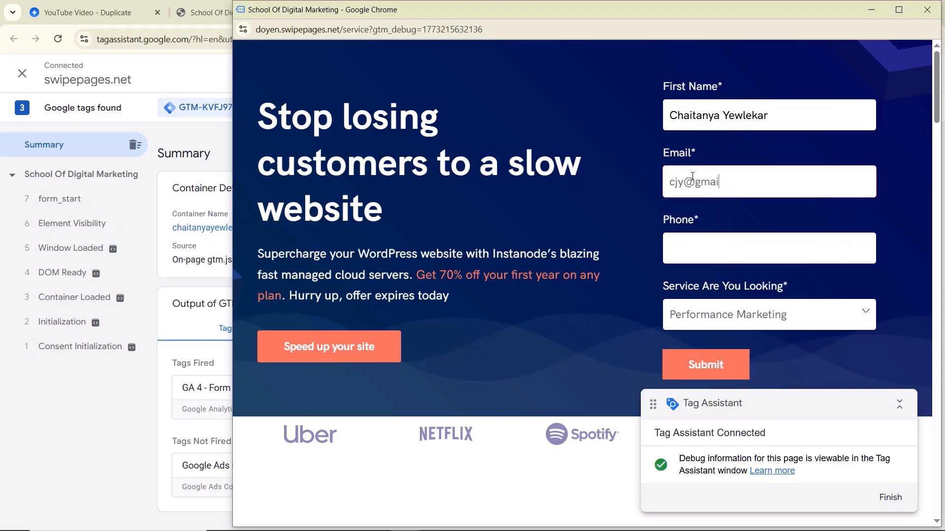
pyautogui.press('Tab')
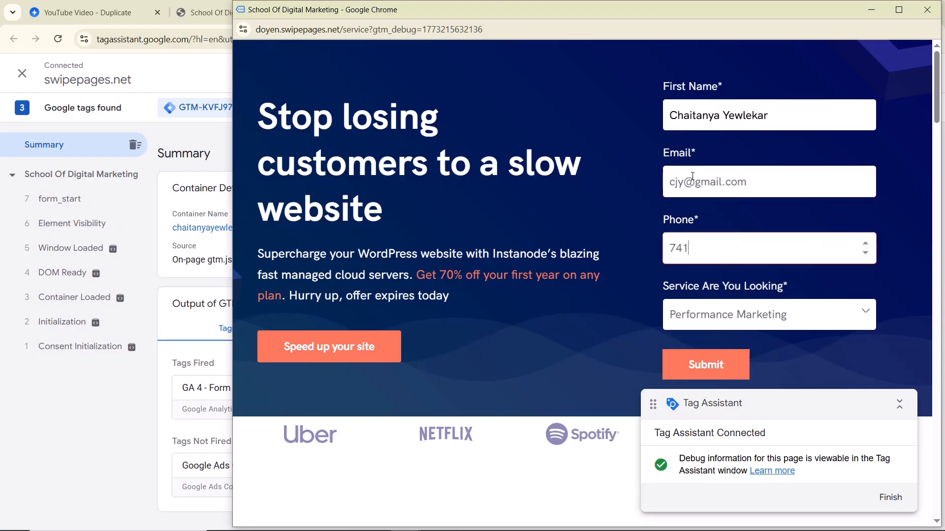
pyautogui.click(744, 315)
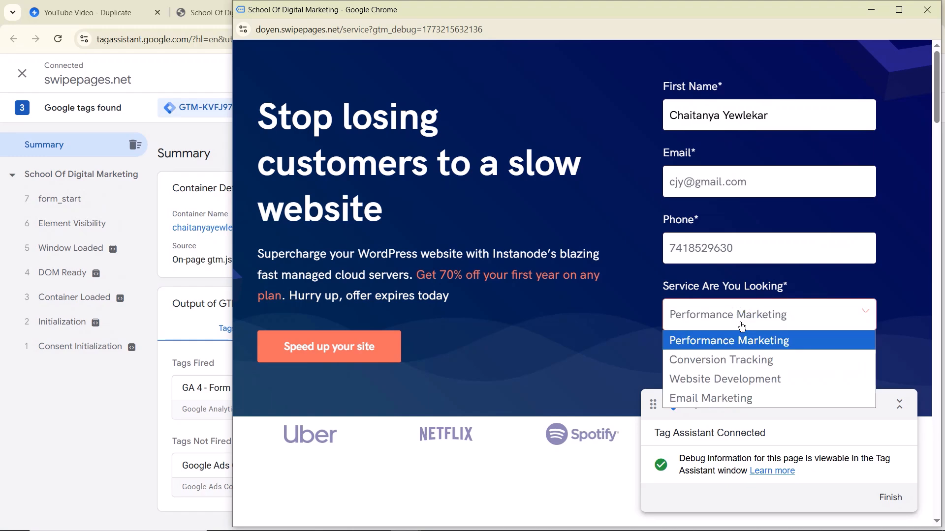
pyautogui.click(723, 354)
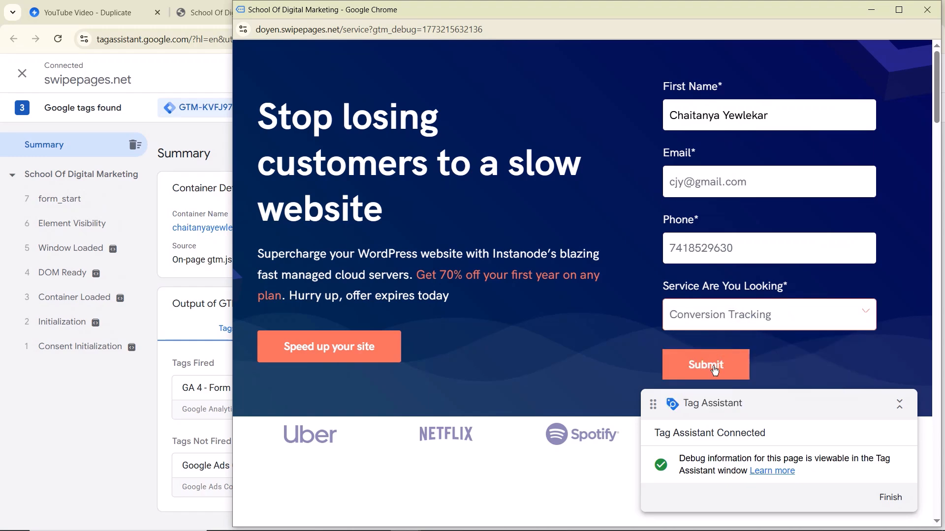
pyautogui.click(715, 370)
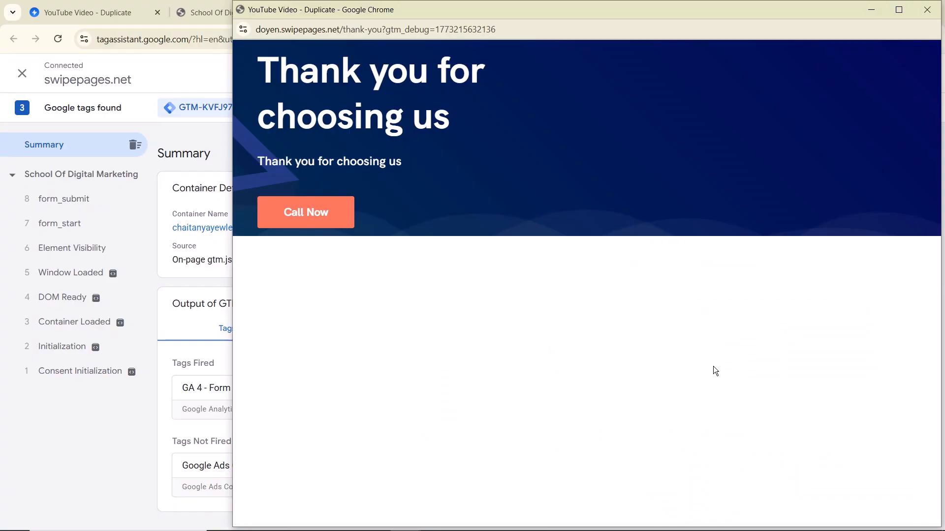
pyautogui.click(897, 10)
# Step: Inspect form_start and form_submit on the School Of Digital Marketing page, then return to the service form
pyautogui.click(876, 7)
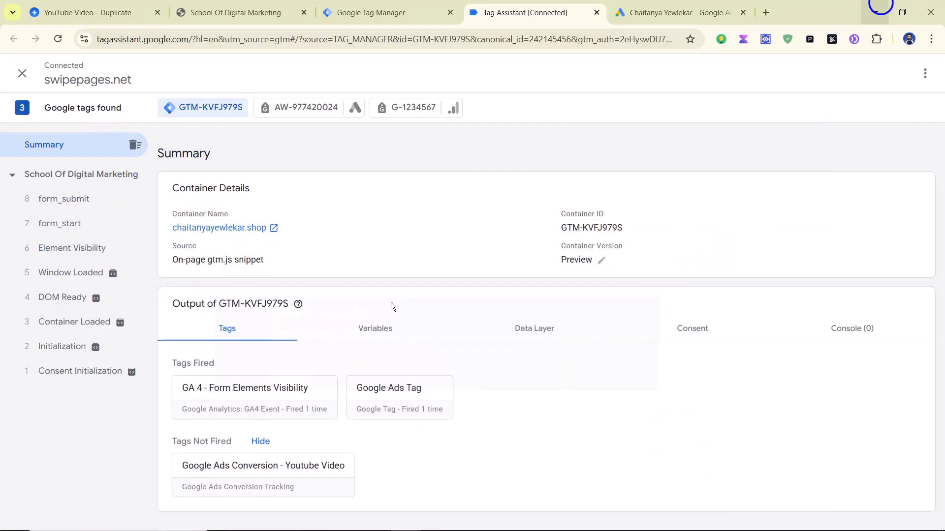
pyautogui.click(82, 174)
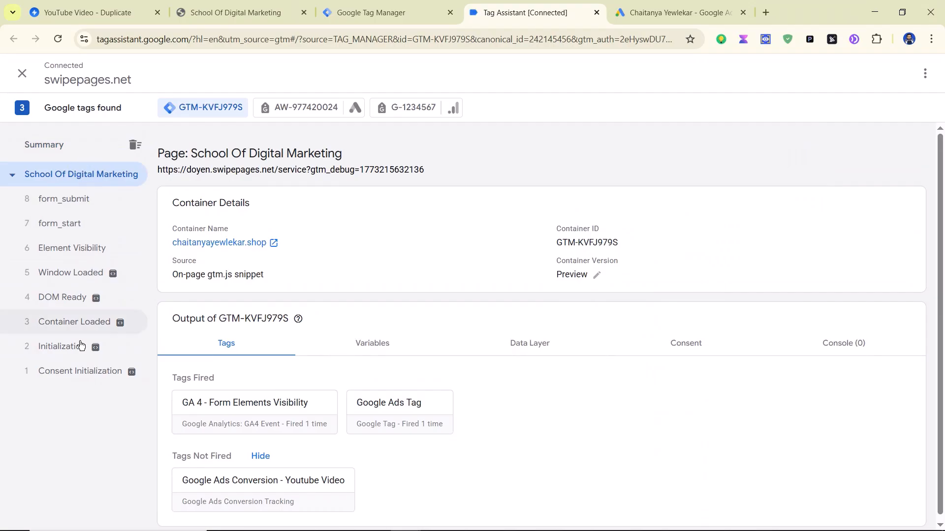
pyautogui.click(80, 224)
pyautogui.click(79, 205)
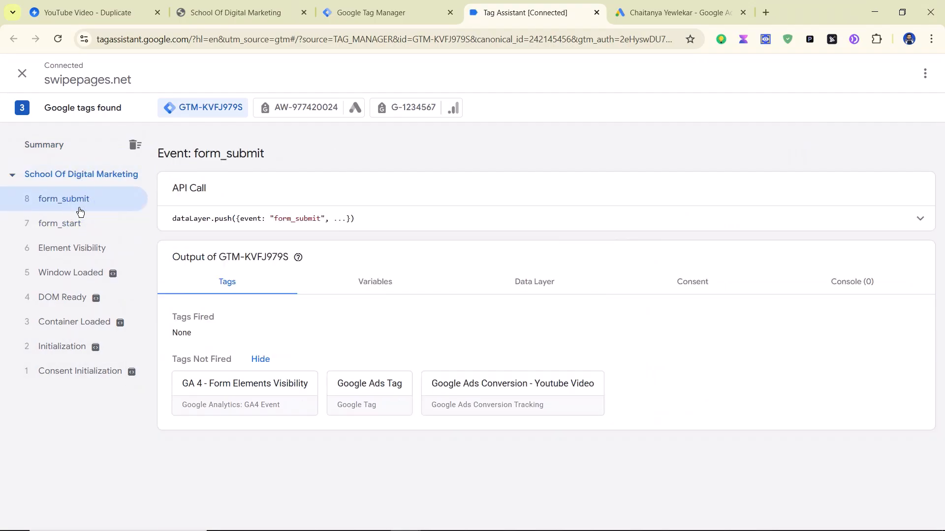
pyautogui.hotkey('alt', 'Tab')
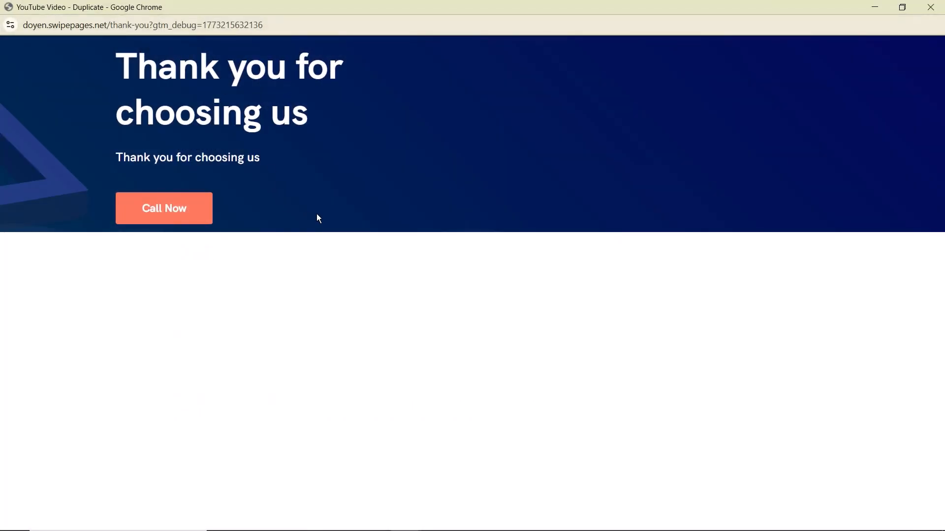
pyautogui.hotkey('alt', 'Tab')
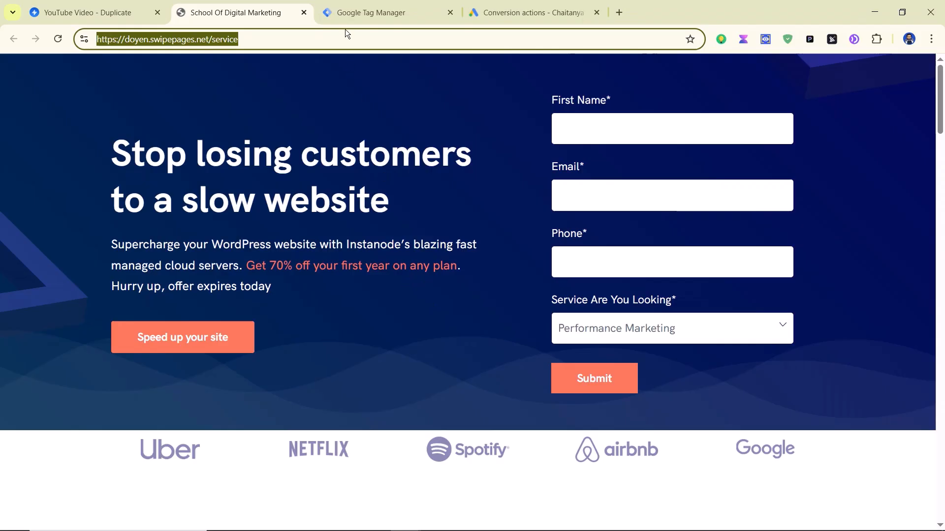
# Step: Launch a new preview session and connect it to the copied /service landing page URL
pyautogui.click(537, 12)
pyautogui.click(366, 13)
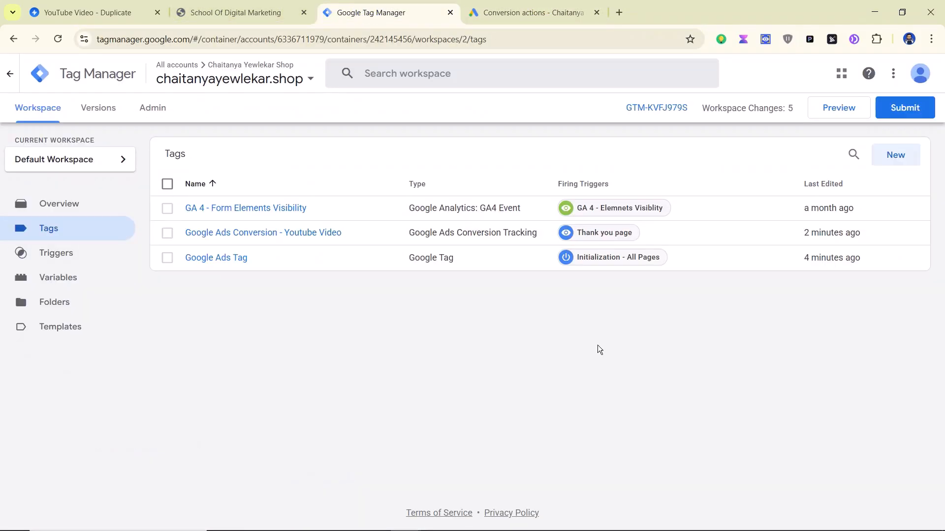
pyautogui.click(825, 114)
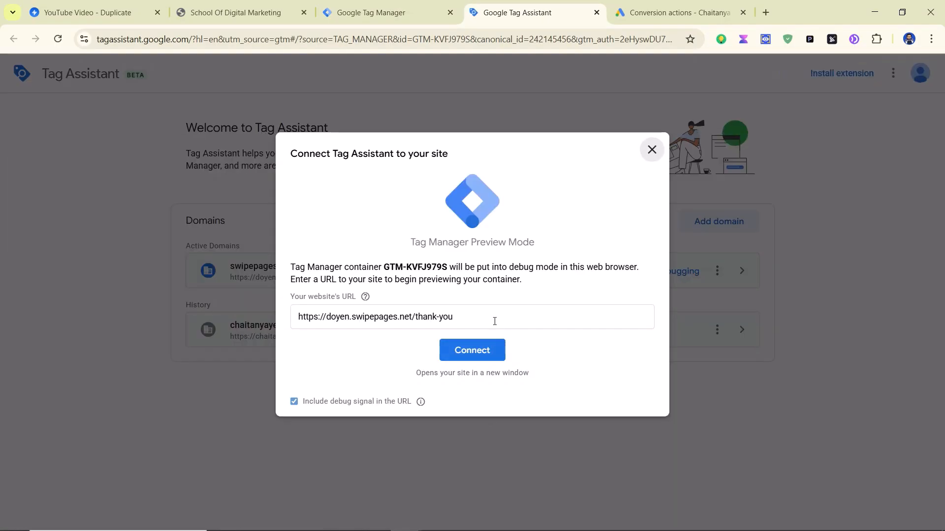
pyautogui.click(241, 14)
pyautogui.doubleClick(273, 35)
pyautogui.hotkey('ctrl', 'a')
pyautogui.hotkey('ctrl', 'c')
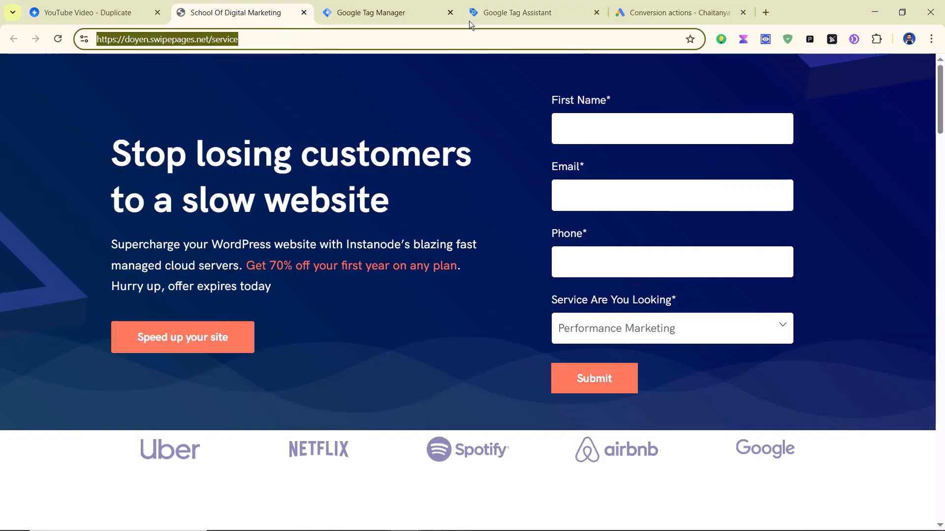
pyautogui.click(492, 13)
pyautogui.click(466, 313)
pyautogui.hotkey('ctrl', 'a')
pyautogui.hotkey('ctrl', 'v')
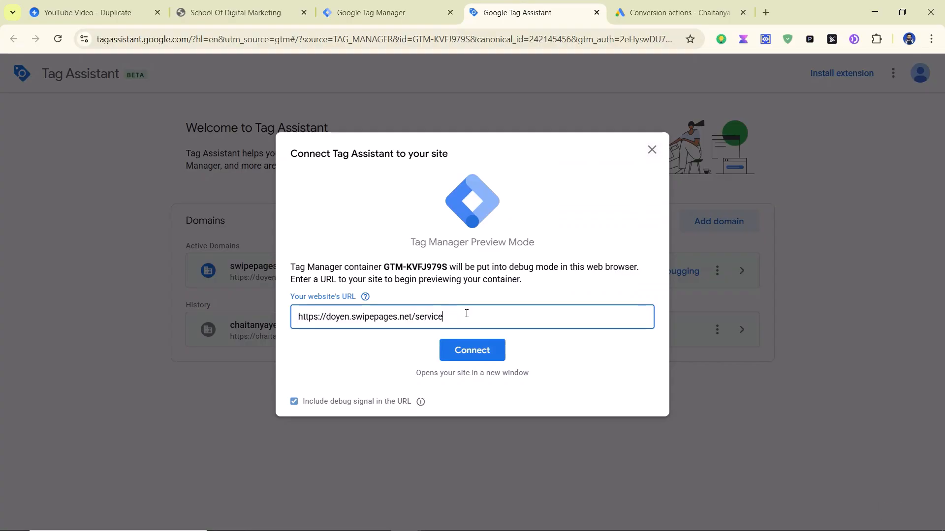
pyautogui.click(469, 340)
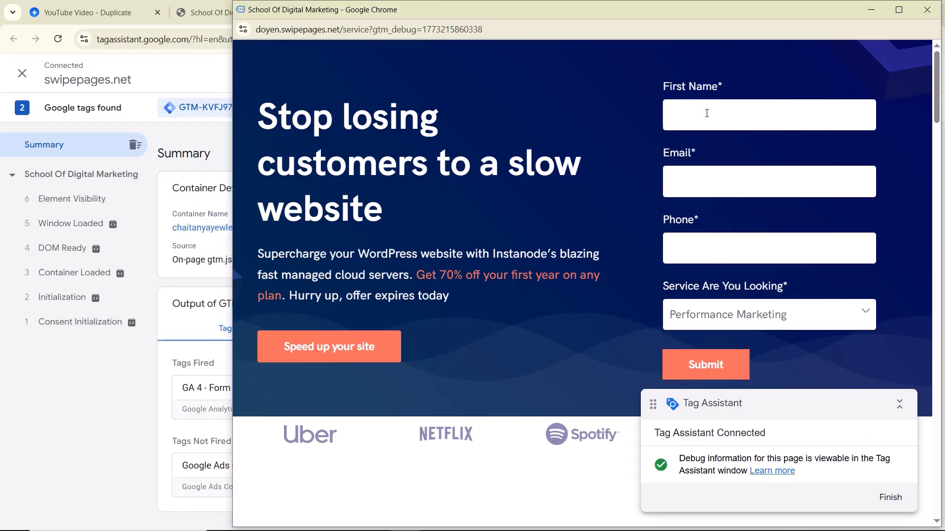
# Step: Enter a test first name, email and phone, choose Email Marketing, and submit the form
pyautogui.click(706, 114)
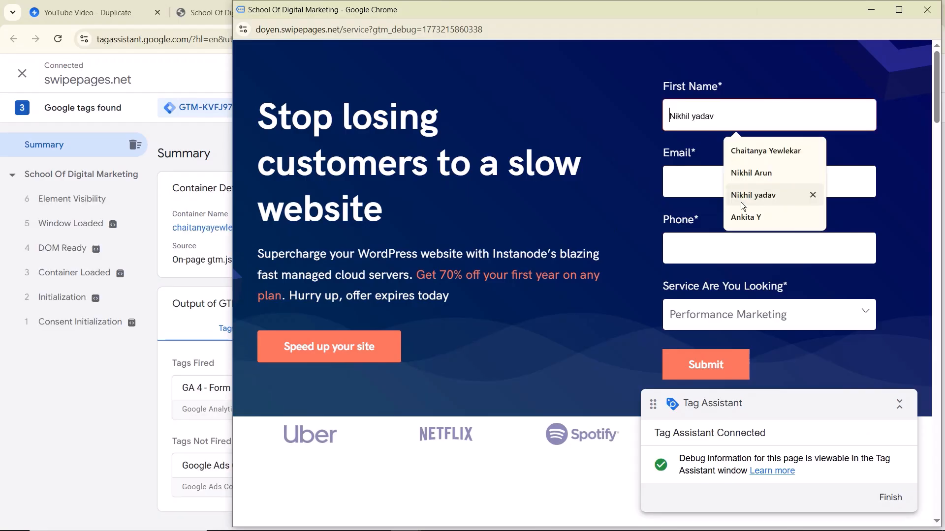
pyautogui.write('C')
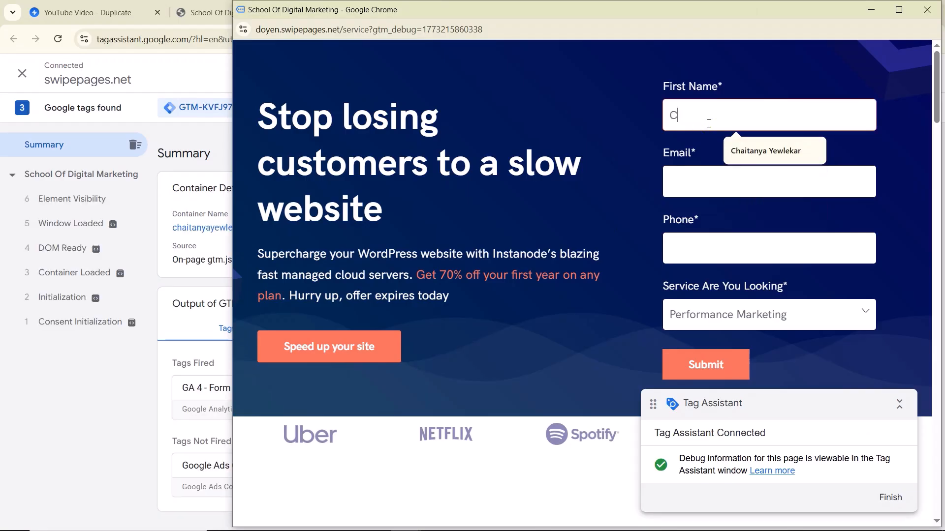
pyautogui.write('haitanya Test')
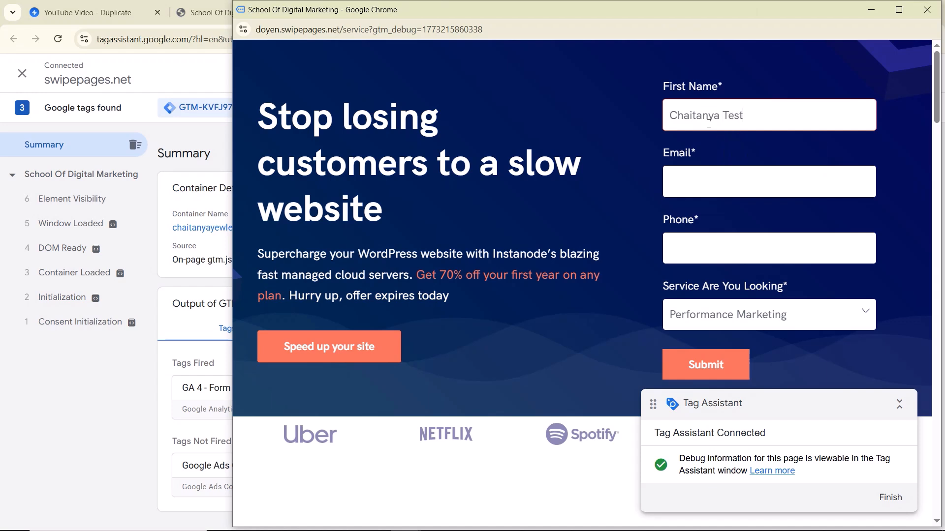
pyautogui.press('Tab')
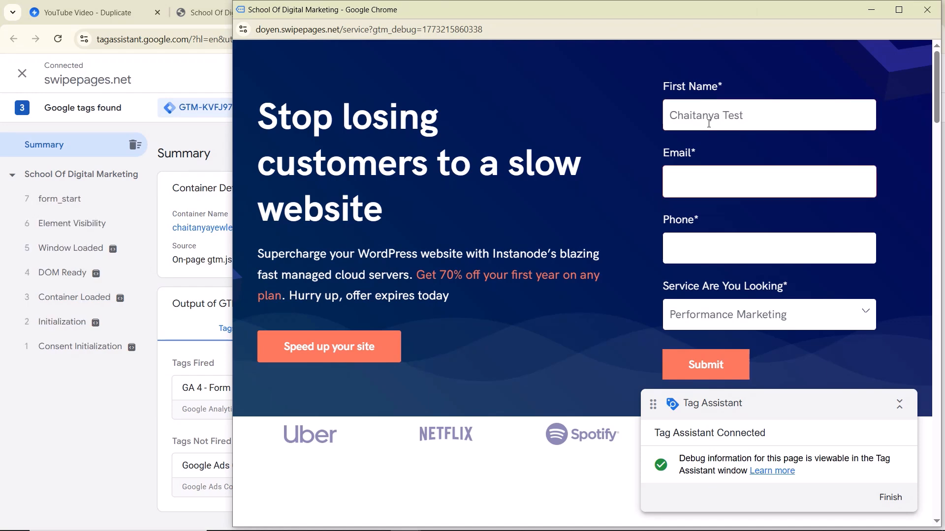
pyautogui.press('Tab')
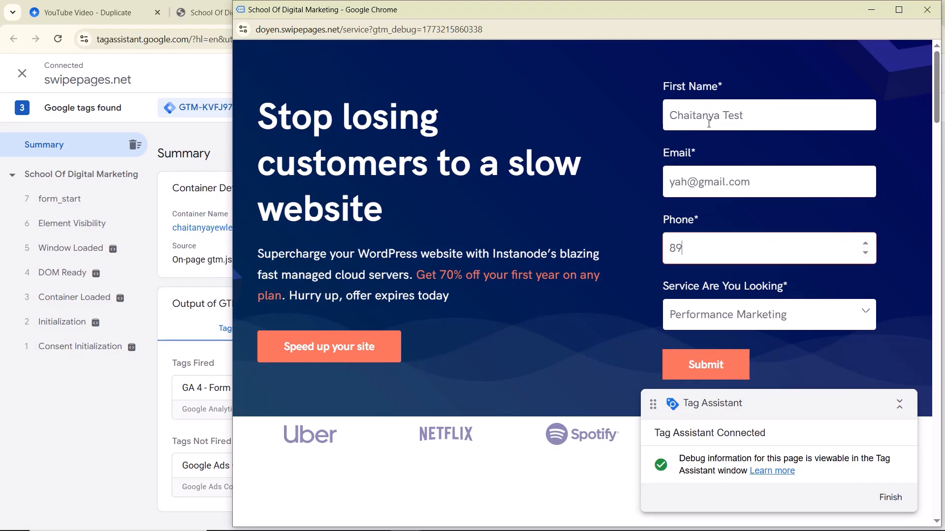
pyautogui.click(779, 308)
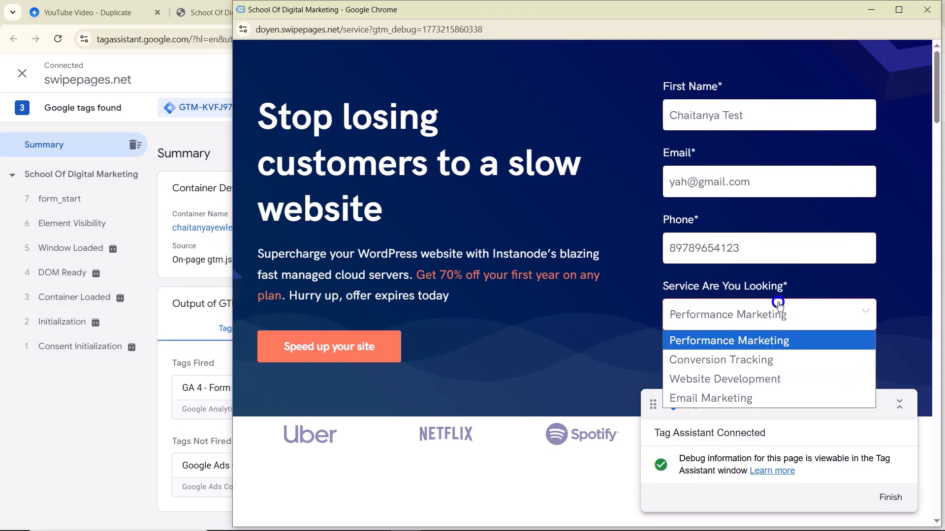
pyautogui.click(729, 404)
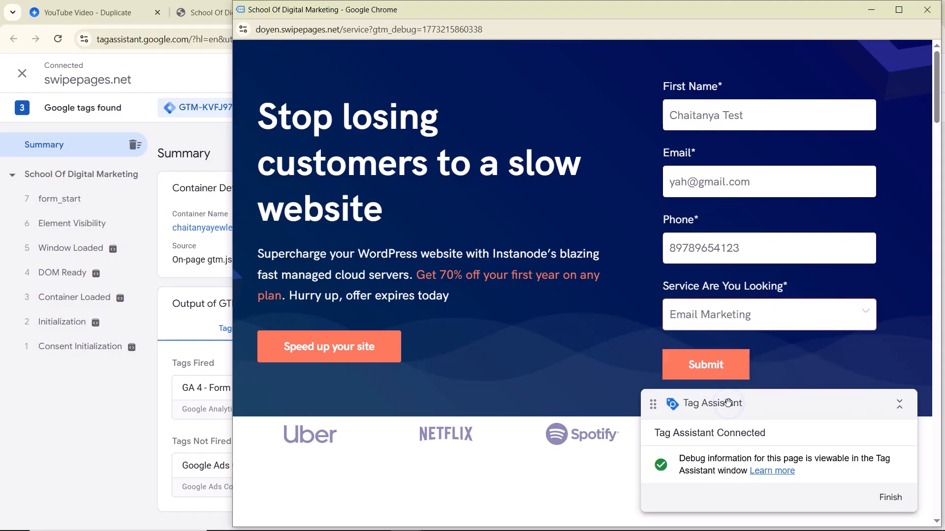
pyautogui.click(705, 373)
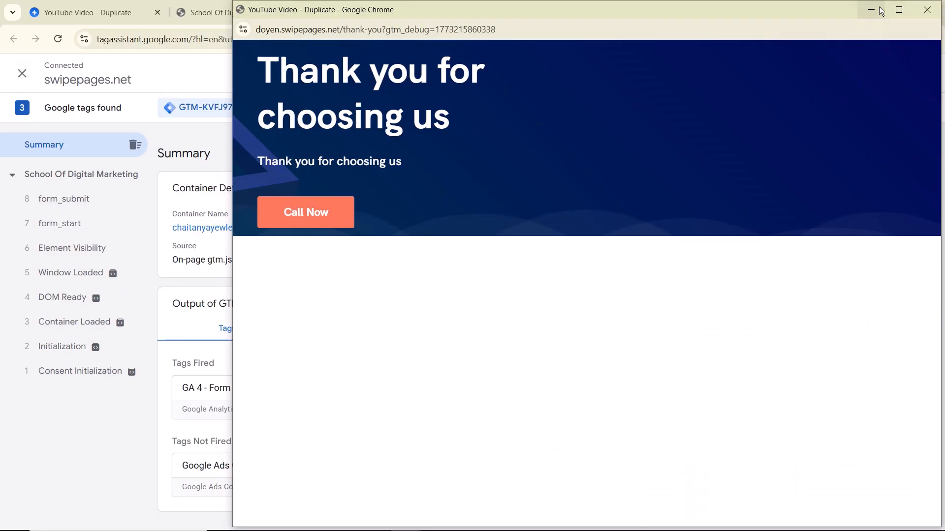
pyautogui.click(880, 11)
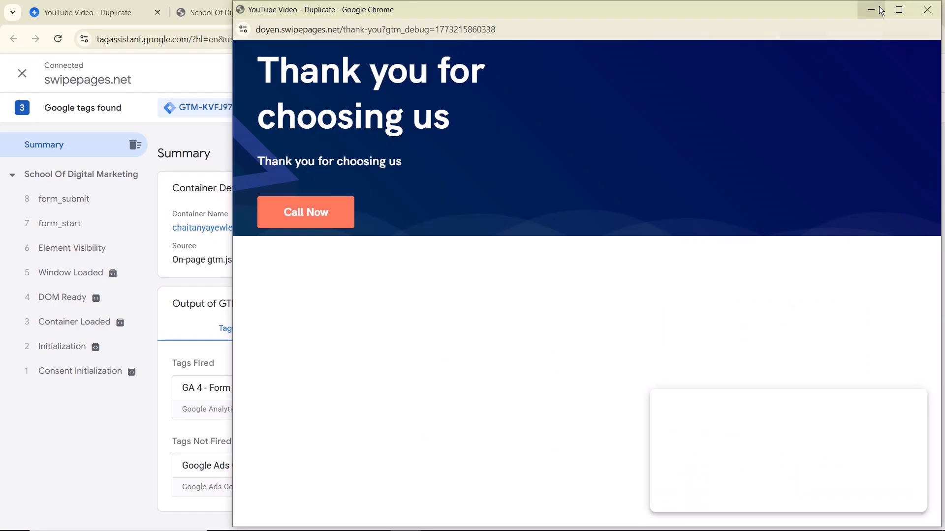
# Step: Review the tags fired on the thank-you page and open the Google Ads Conversion - Youtube Video tag
pyautogui.click(481, 343)
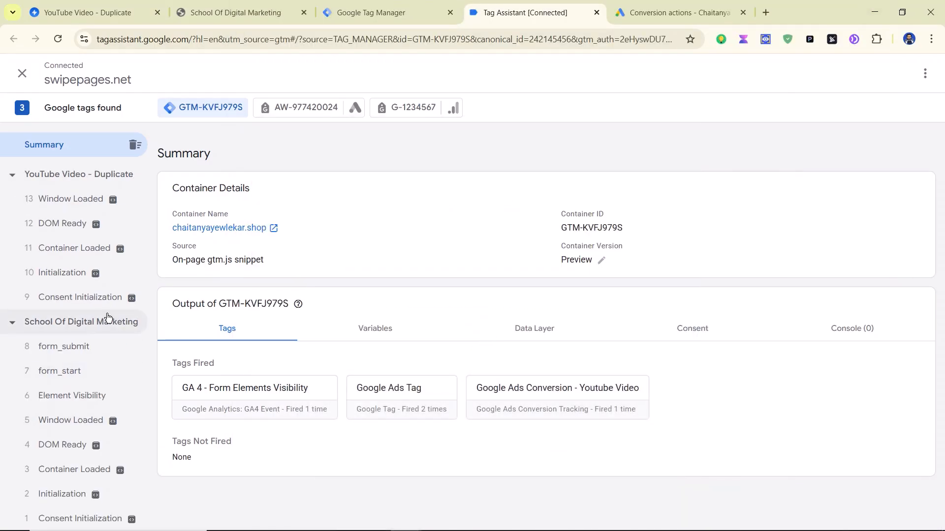
pyautogui.click(61, 325)
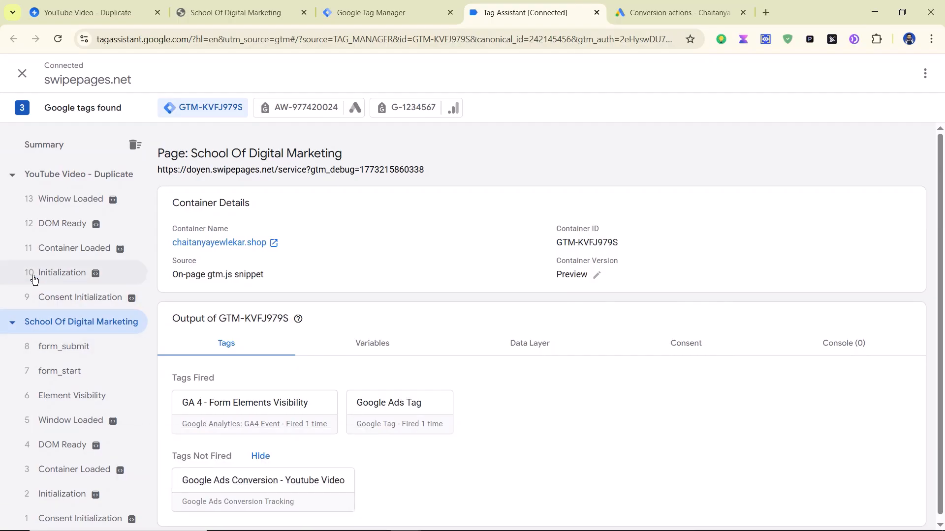
pyautogui.click(54, 176)
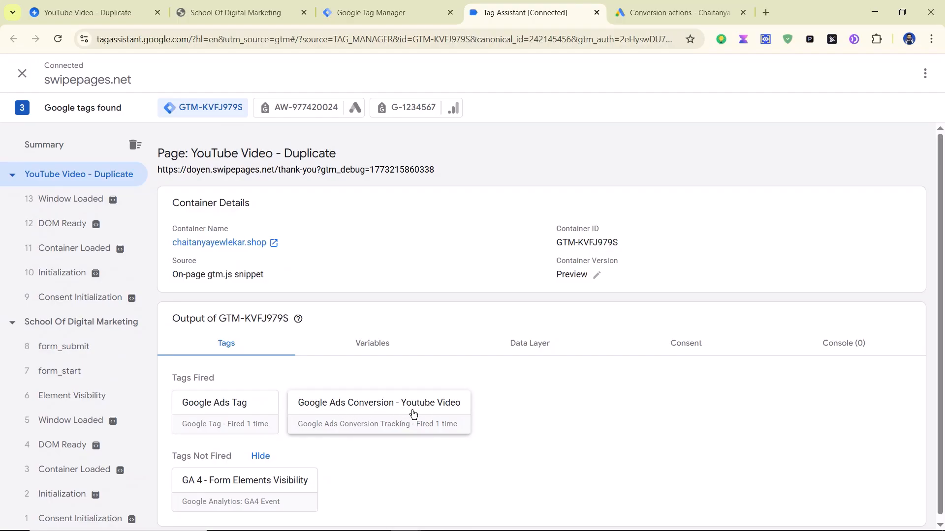
pyautogui.click(364, 11)
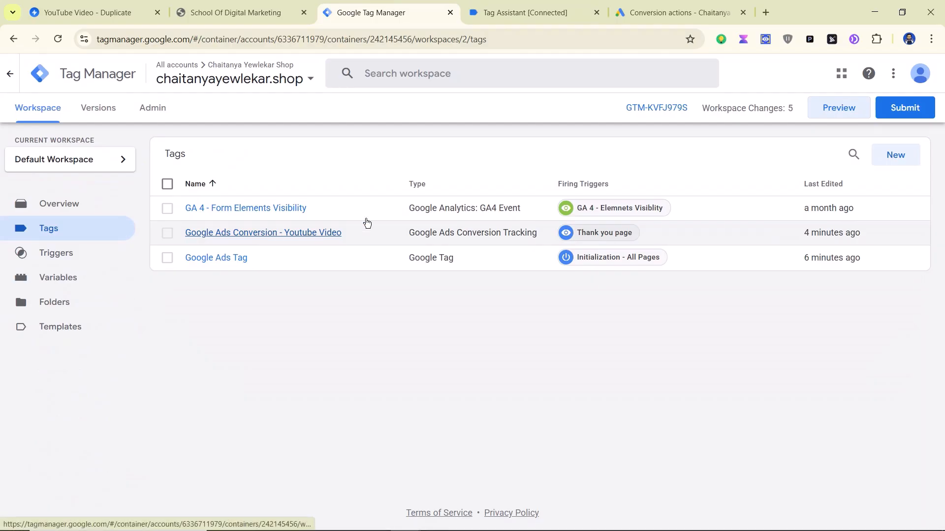
pyautogui.click(529, 20)
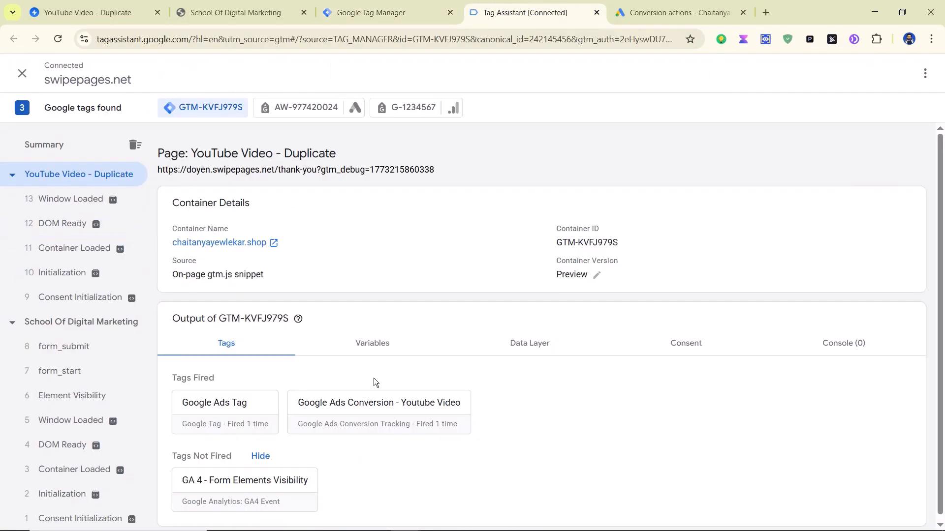
pyautogui.click(375, 409)
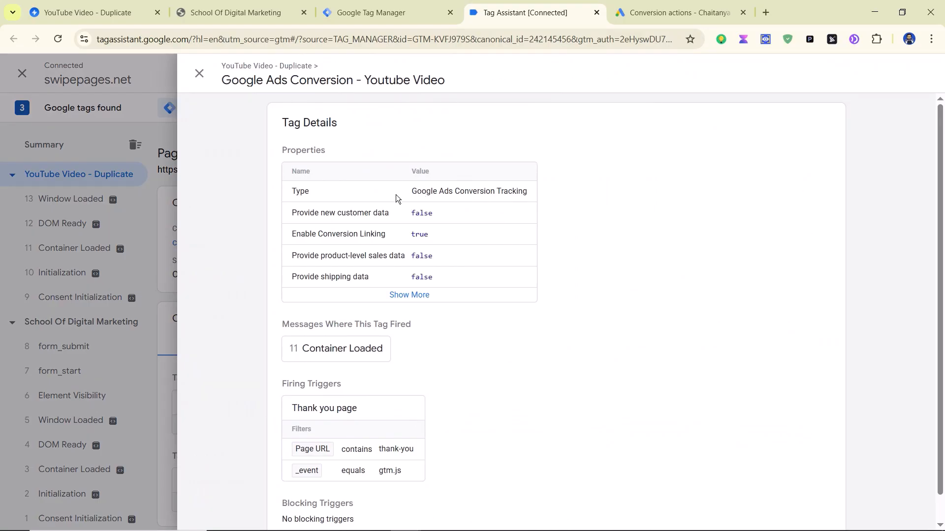
# Step: Expand the tag's conversion properties, view its Container Loaded firing, and close Tag Details
pyautogui.click(416, 295)
pyautogui.scroll(-2, 567, 251)
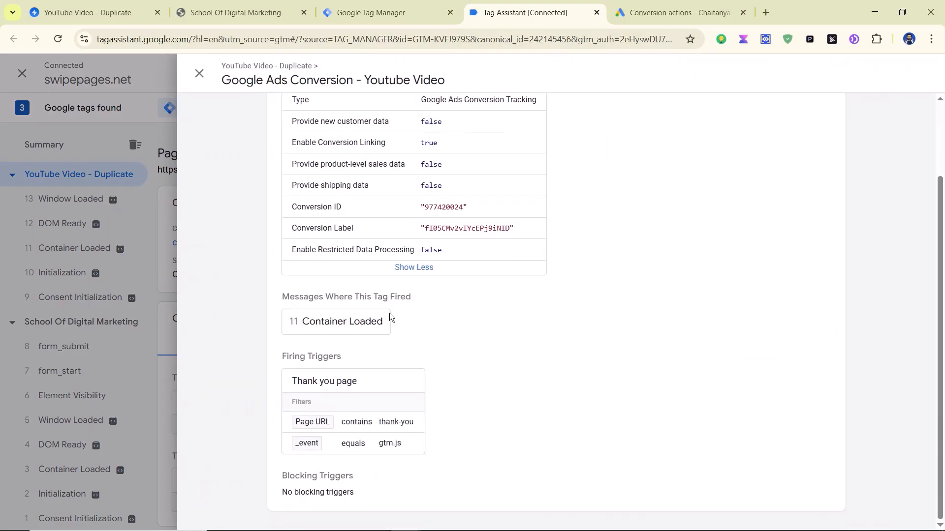
pyautogui.scroll(1, 421, 281)
pyautogui.scroll(-1, 420, 281)
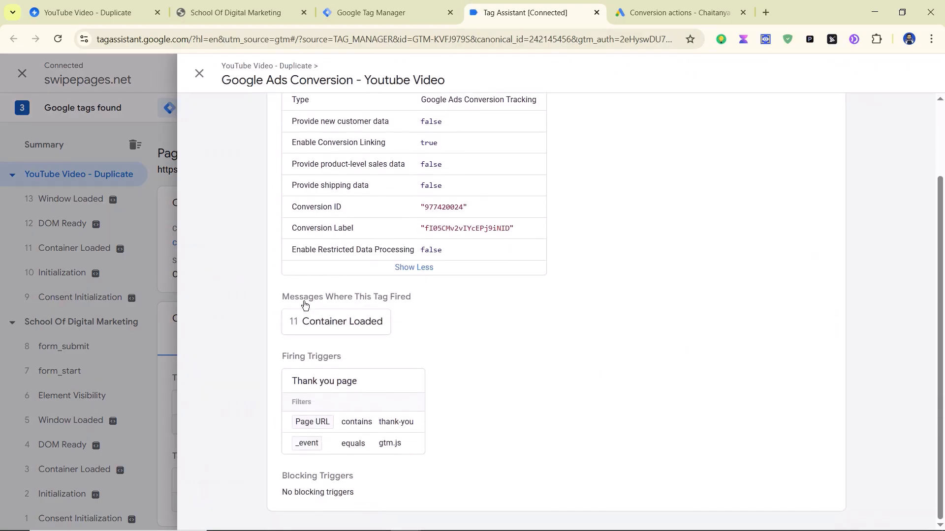
pyautogui.click(349, 324)
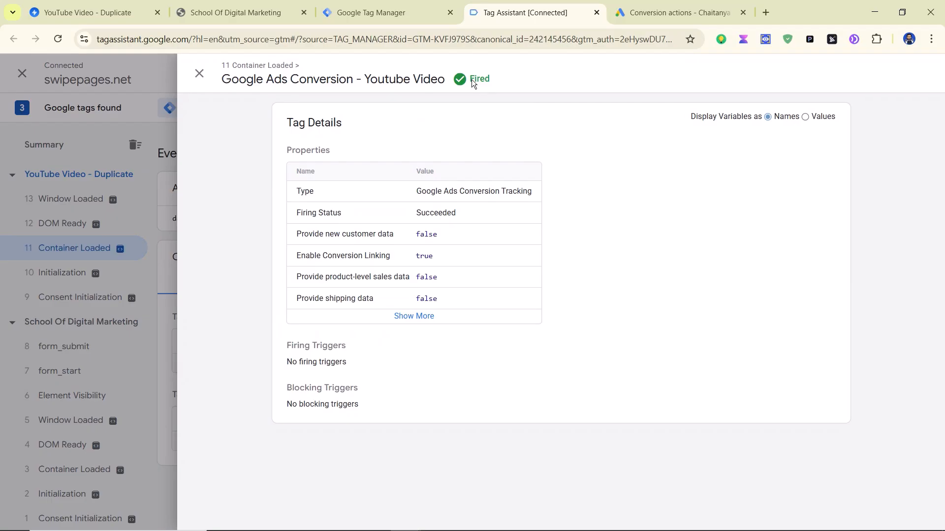
pyautogui.click(430, 316)
pyautogui.click(197, 73)
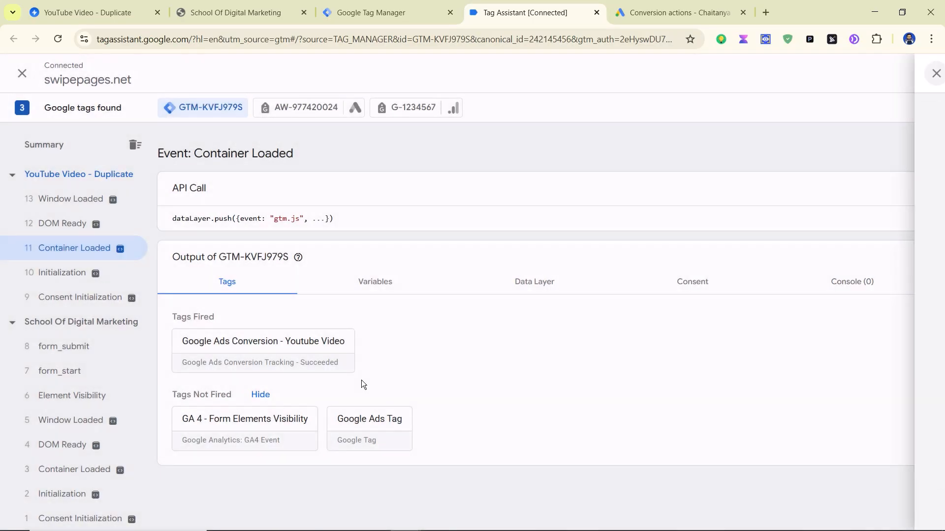